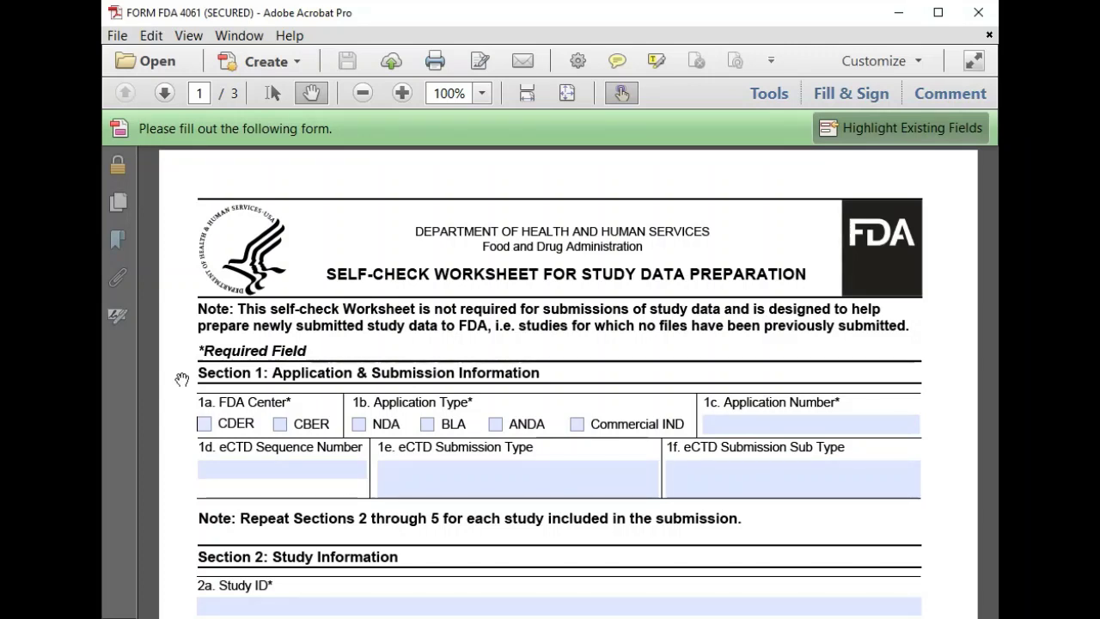
Fill in Section 1 with FDA center CDER, application type NDA, application number 123456 and eCTD sequence number 0001.
{"action": "left_click", "coordinate": [204, 422]}
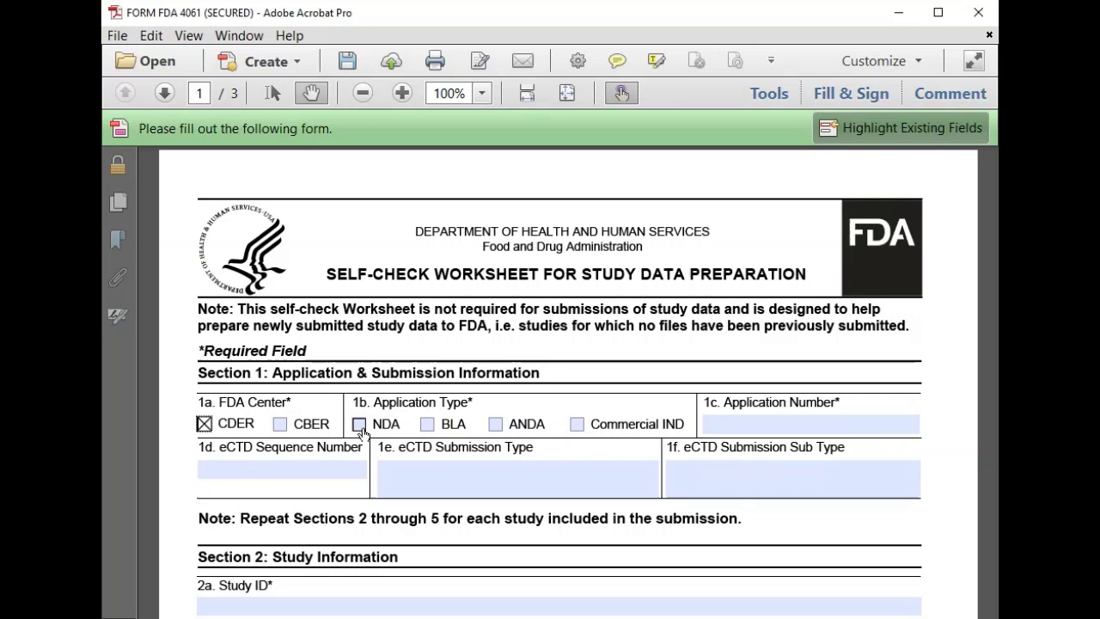
{"action": "left_click", "coordinate": [359, 425]}
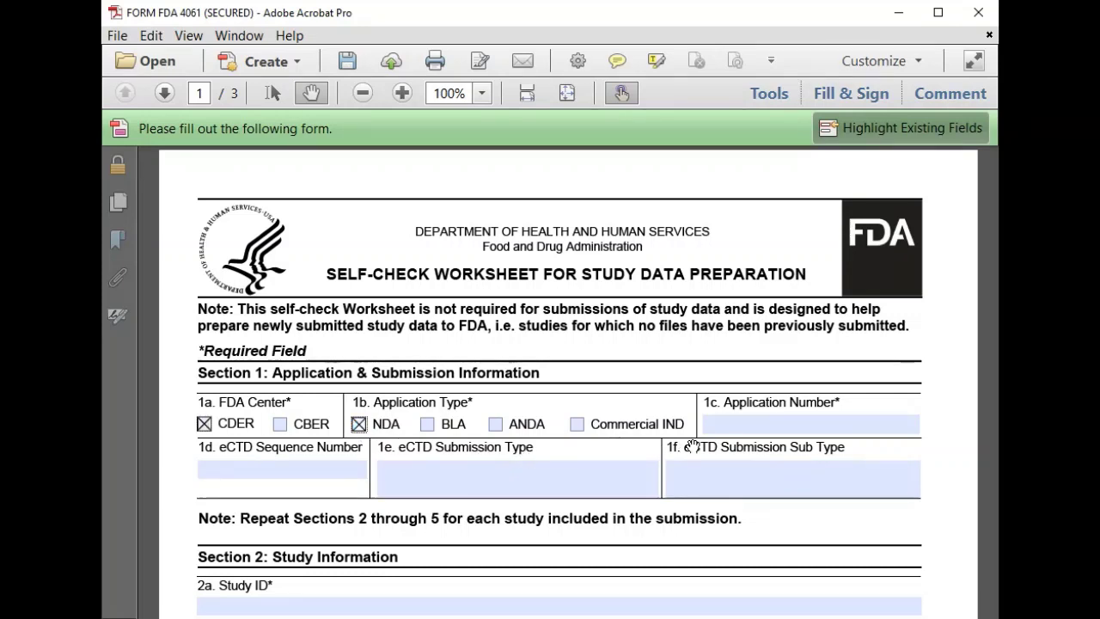
{"action": "left_click", "coordinate": [752, 426]}
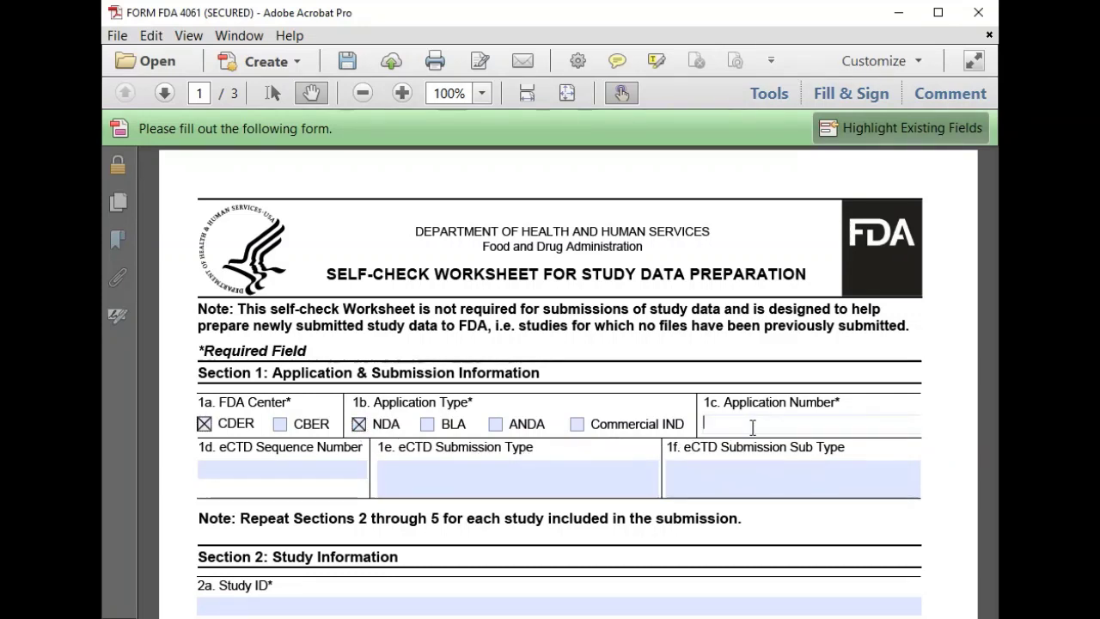
{"action": "type", "text": "123456"}
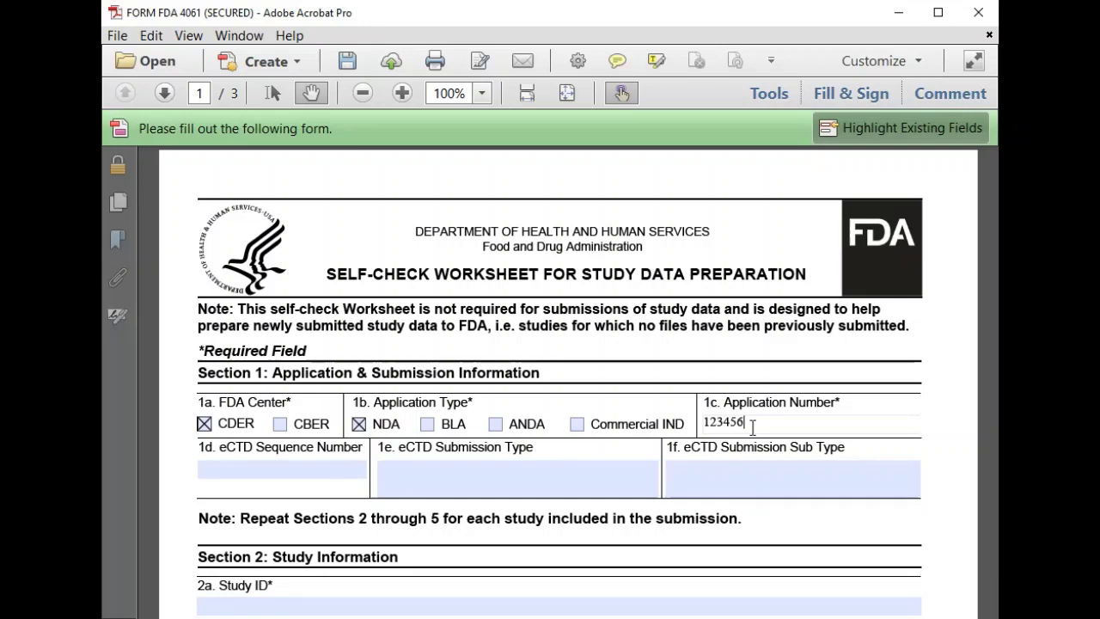
{"action": "left_click", "coordinate": [945, 431]}
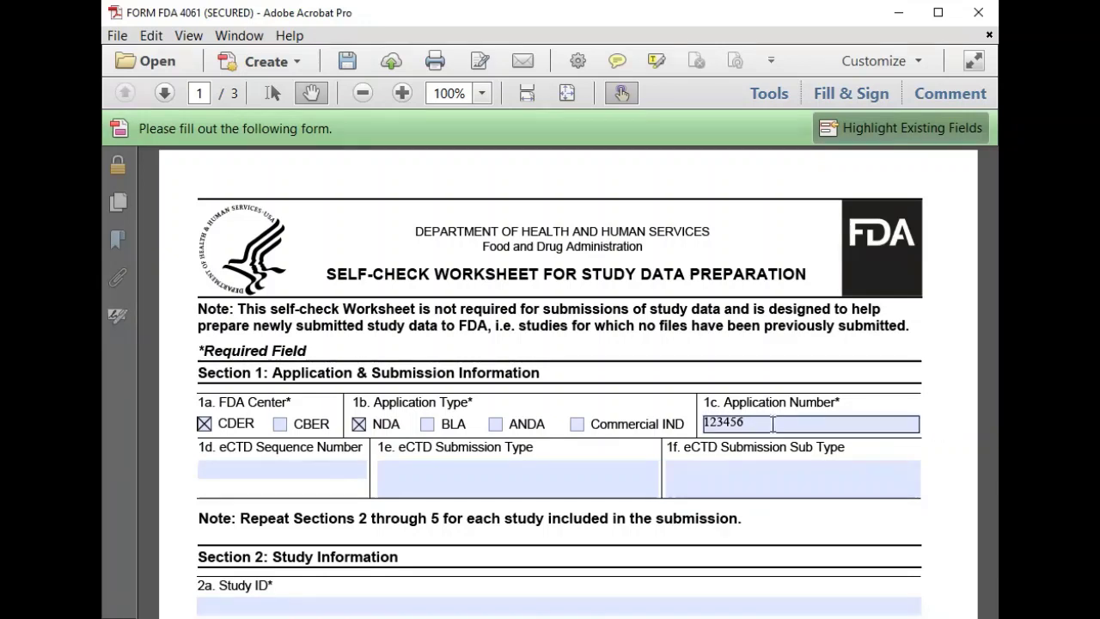
{"action": "left_click", "coordinate": [271, 469]}
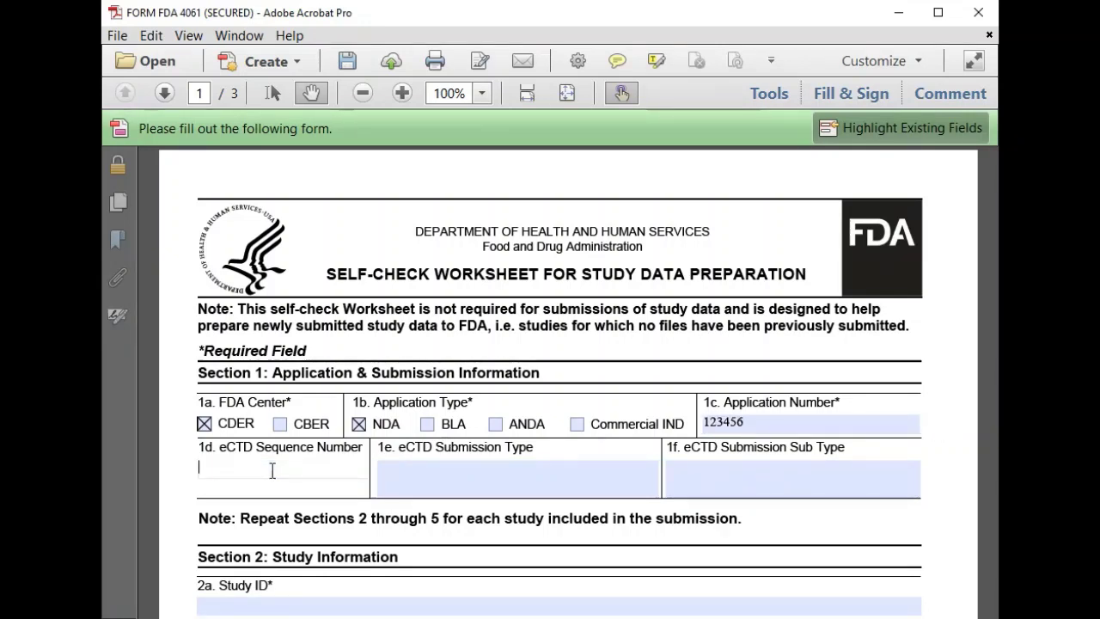
{"action": "type", "text": "0001"}
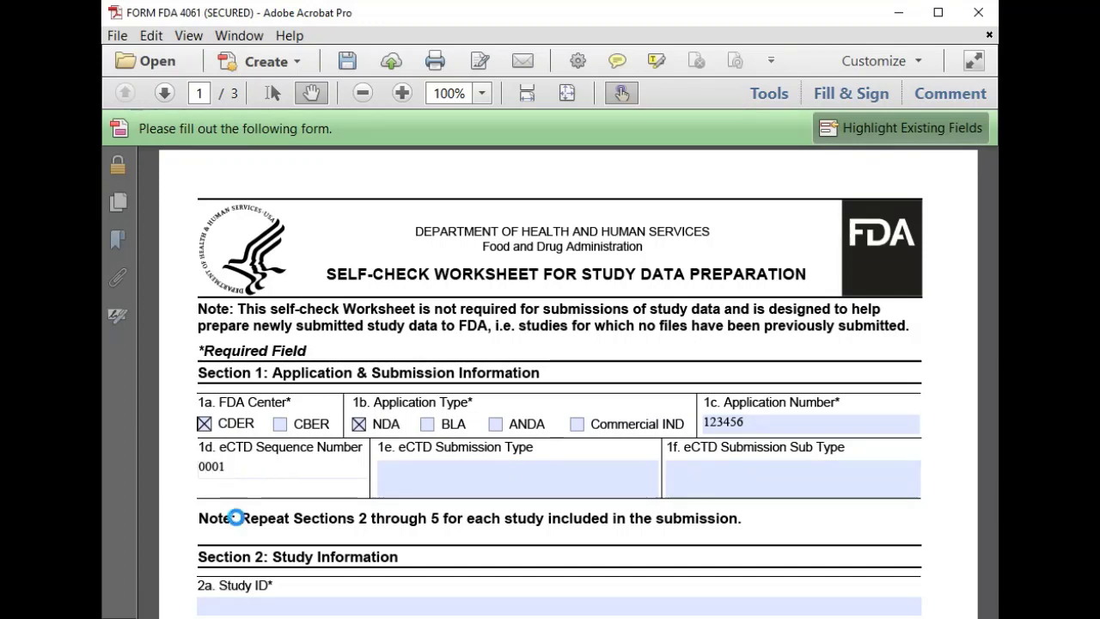
{"action": "left_click", "coordinate": [242, 518]}
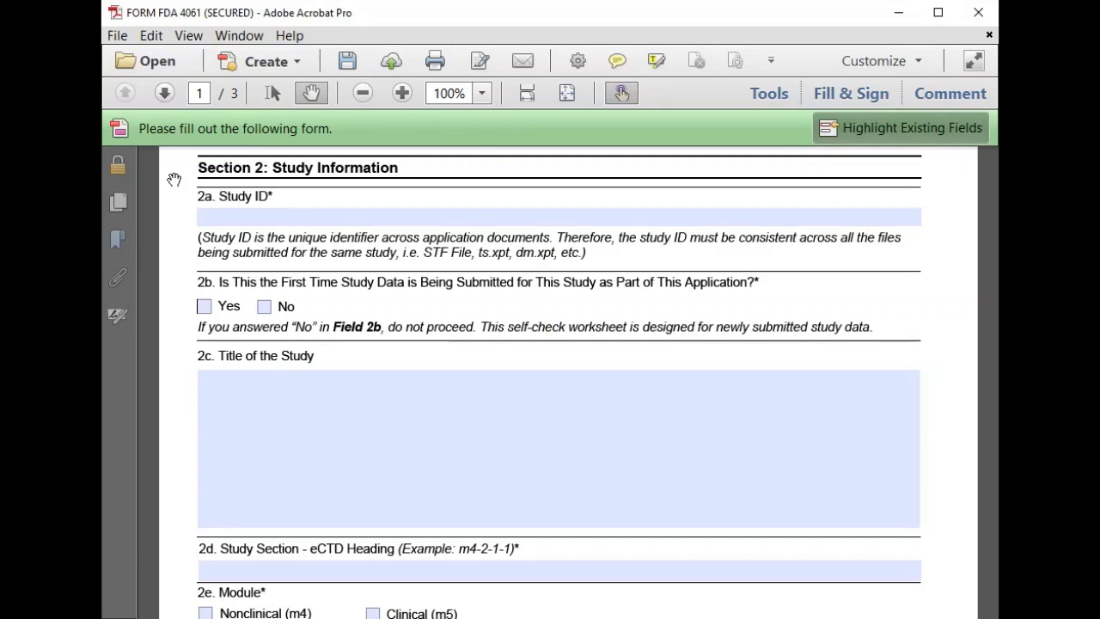
Enter xyz-123 as the study ID in field 2a and answer Yes to first-time study data submission in 2b.
{"action": "left_click", "coordinate": [266, 216]}
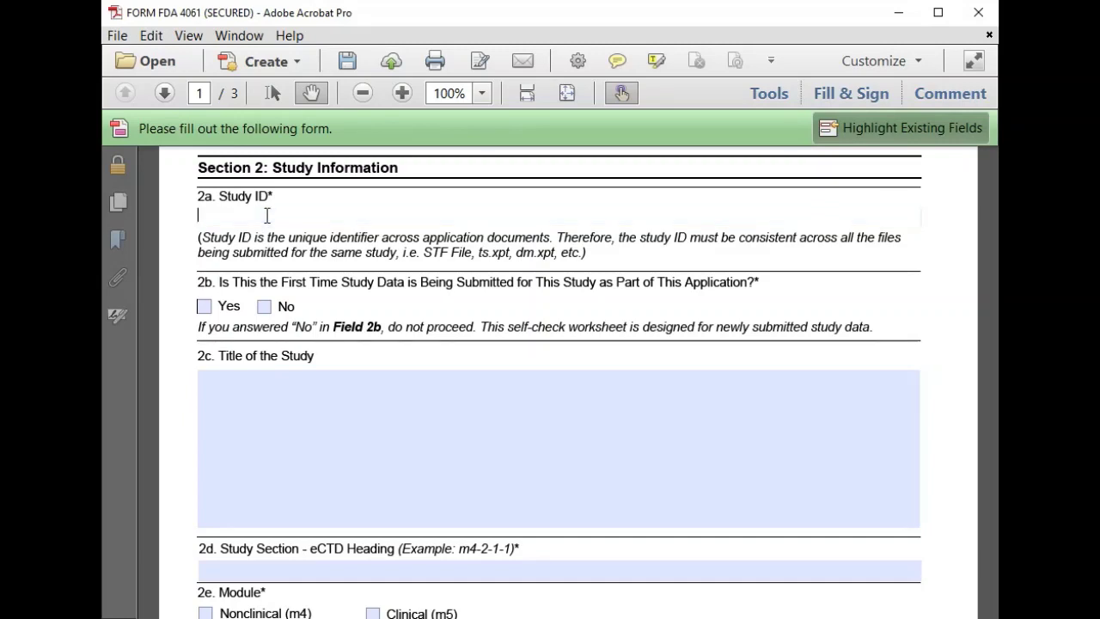
{"action": "type", "text": "xyz-123"}
{"action": "scroll", "coordinate": [267, 215], "scroll_direction": "up", "scroll_amount": 1}
{"action": "scroll", "coordinate": [292, 262], "scroll_direction": "down", "scroll_amount": 1}
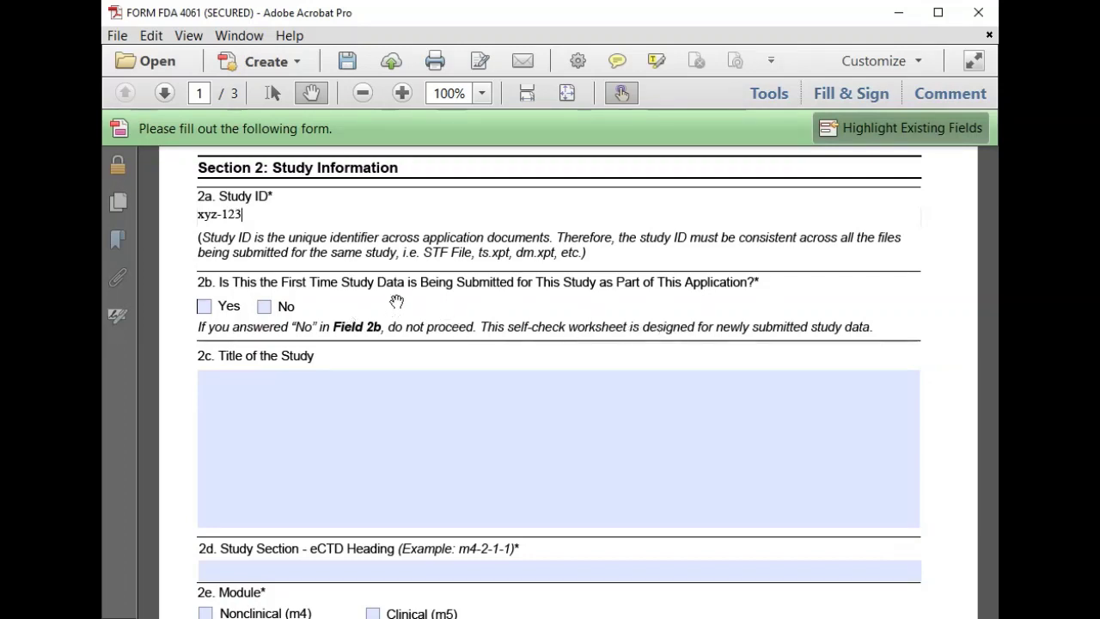
{"action": "left_click", "coordinate": [203, 306]}
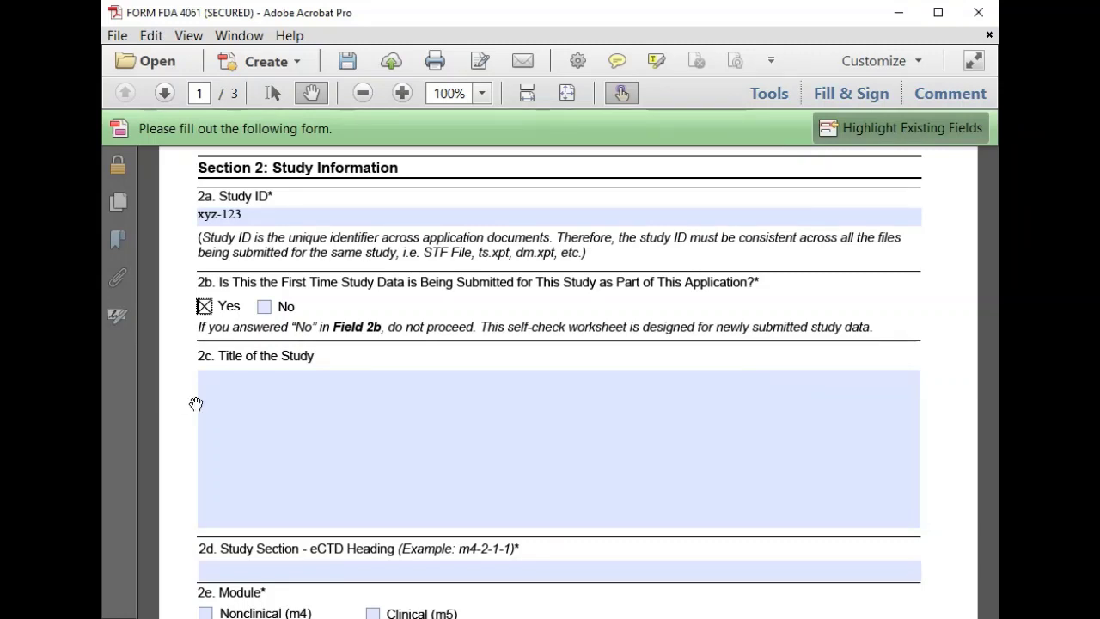
Enter "PK Study" as the title of the study and 5-3-3-2 as the study section eCTD heading.
{"action": "left_click", "coordinate": [292, 391]}
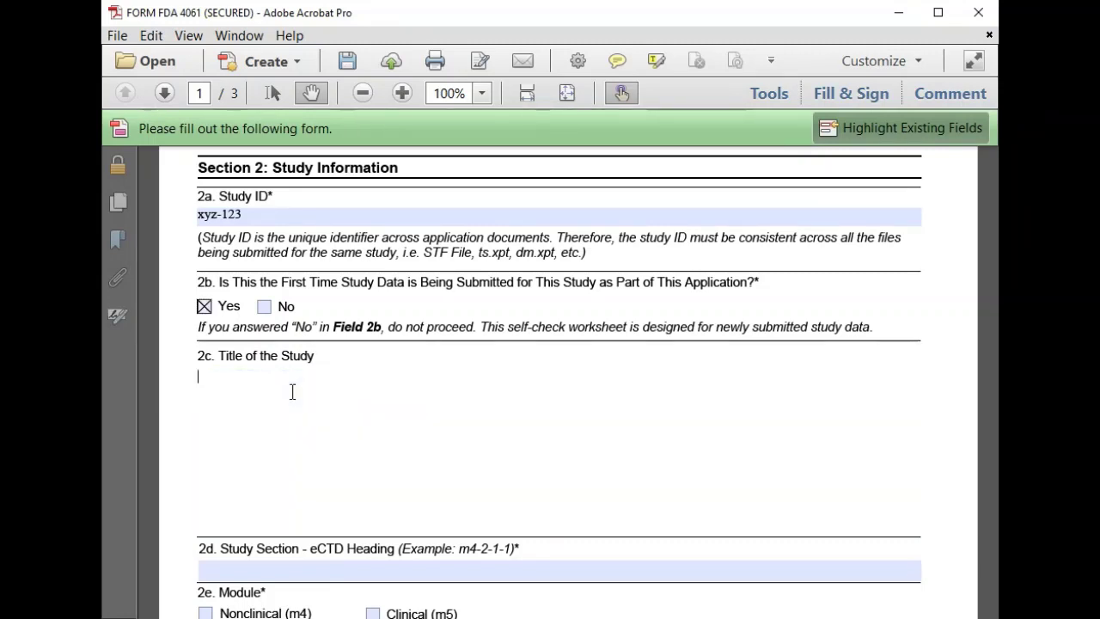
{"action": "type", "text": "PK Study"}
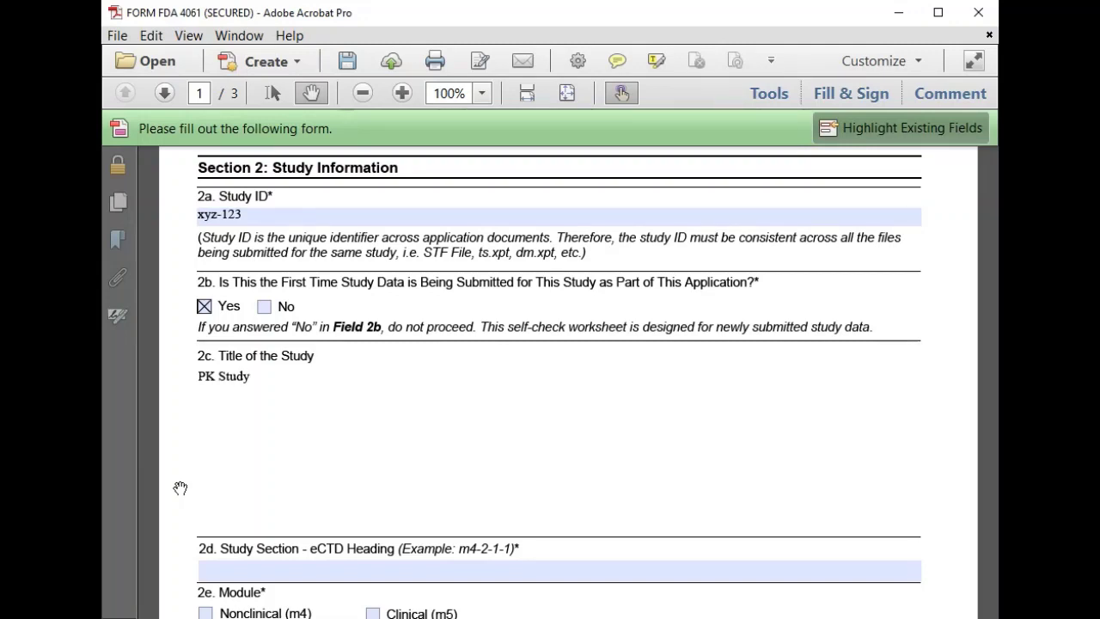
{"action": "left_click", "coordinate": [256, 564]}
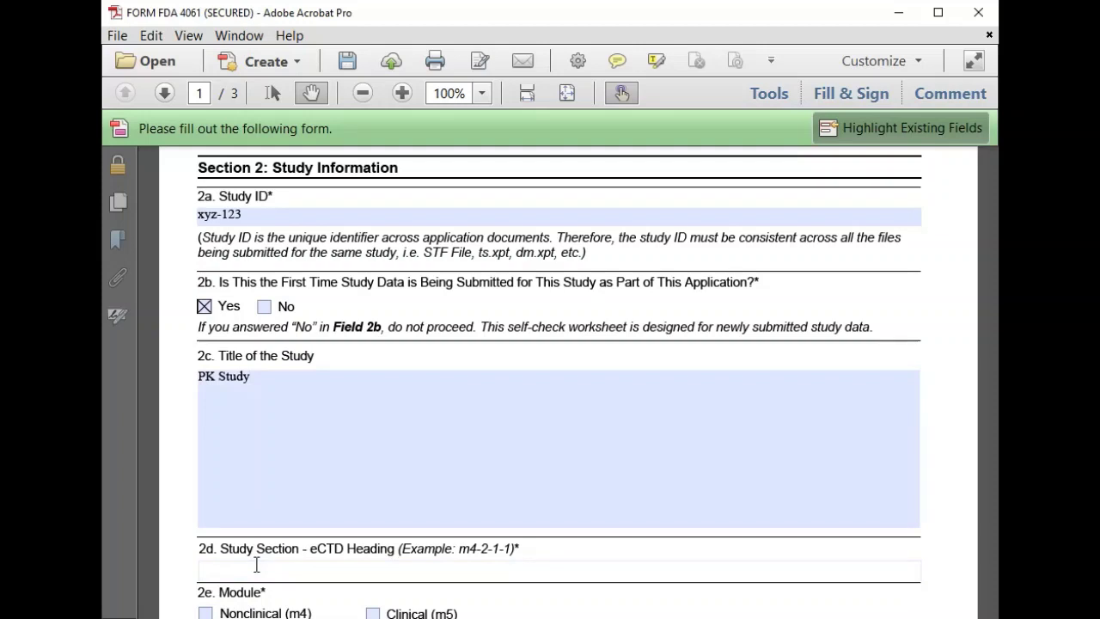
{"action": "type", "text": "5-3-3-2"}
{"action": "left_click", "coordinate": [168, 558]}
Mark Clinical (m5) as the module and both Tabulation and Analysis as the study dataset types.
{"action": "scroll", "coordinate": [177, 563], "scroll_direction": "down", "scroll_amount": 1}
{"action": "scroll", "coordinate": [176, 564], "scroll_direction": "down", "scroll_amount": 2}
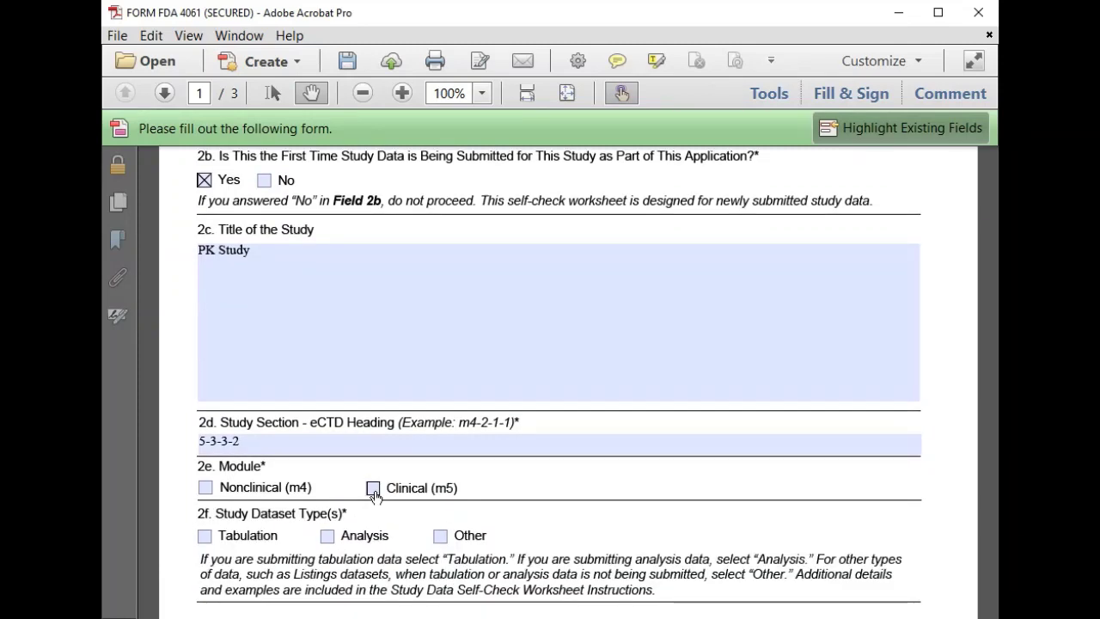
{"action": "left_click", "coordinate": [373, 488]}
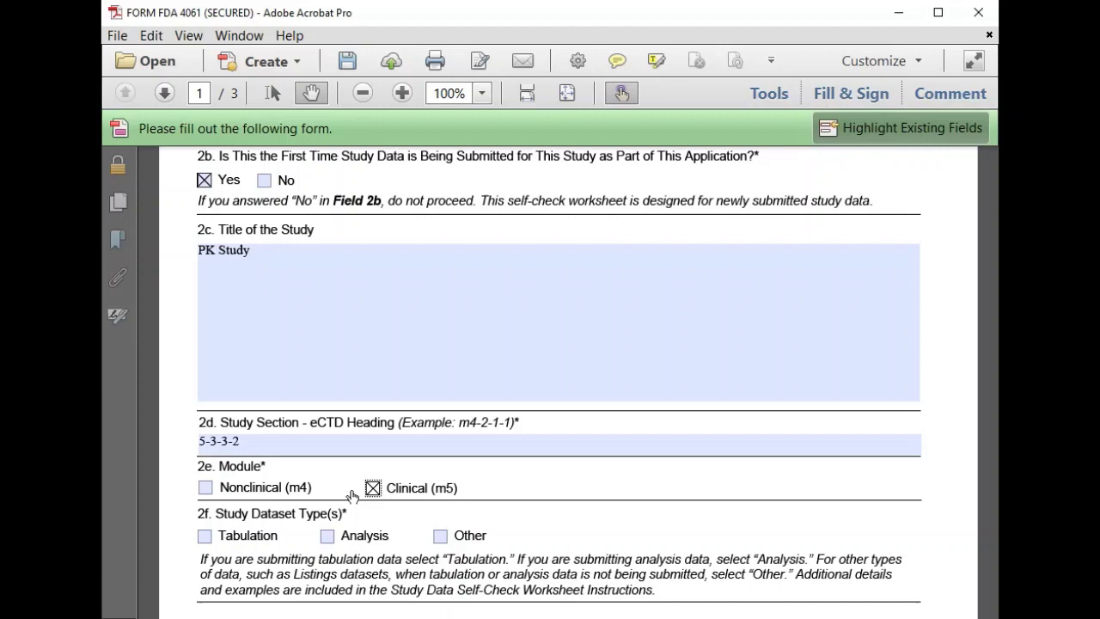
{"action": "left_click", "coordinate": [211, 444]}
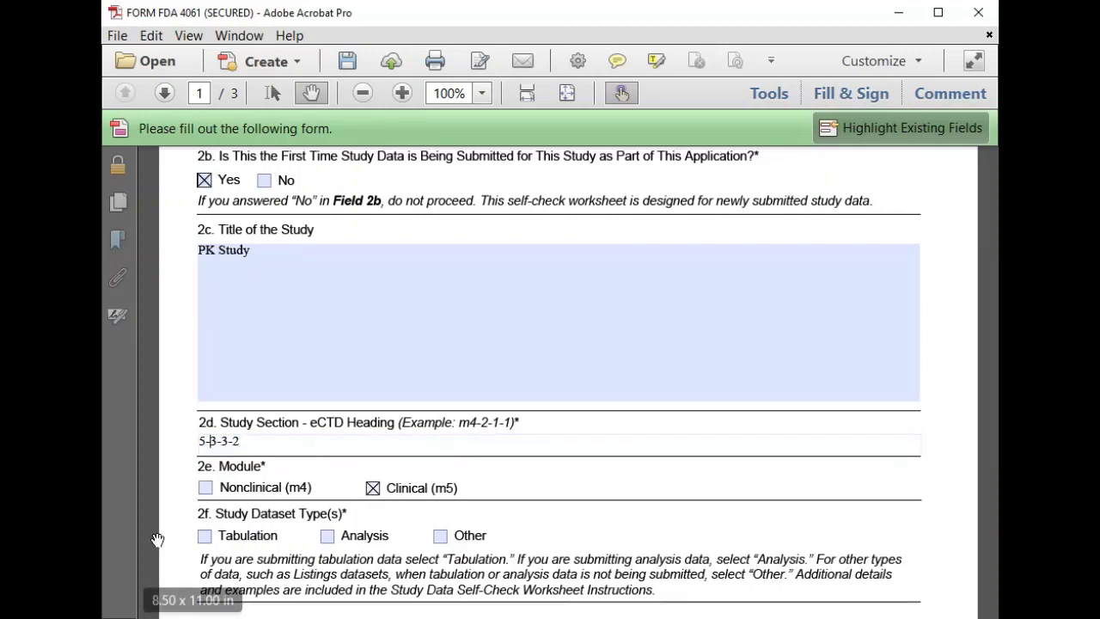
{"action": "left_click", "coordinate": [178, 543]}
{"action": "scroll", "coordinate": [178, 544], "scroll_direction": "down", "scroll_amount": 2}
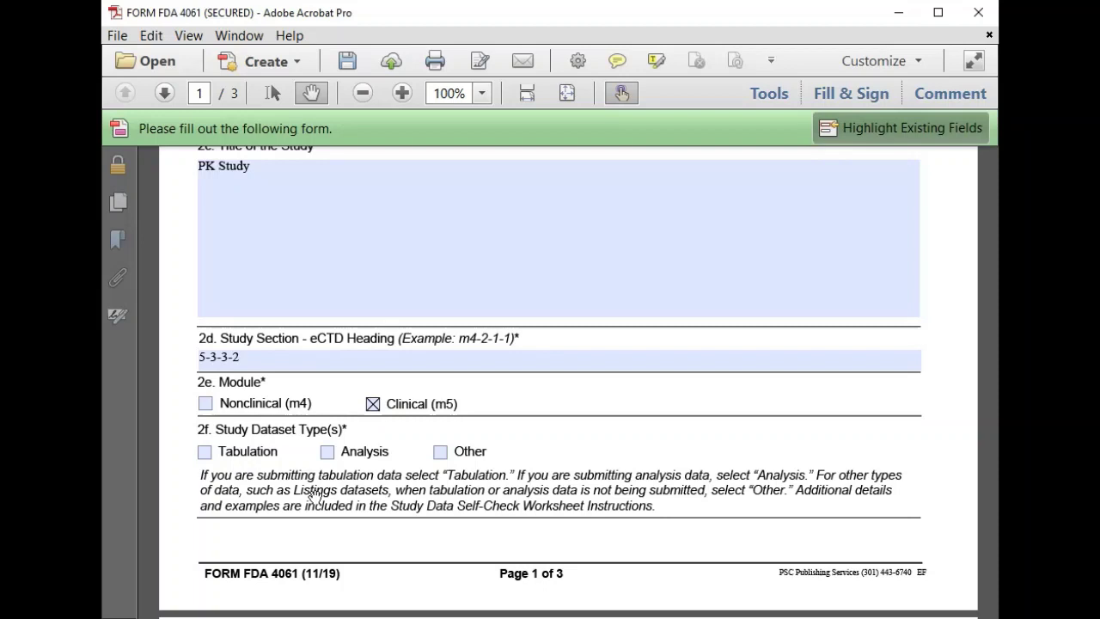
{"action": "left_click", "coordinate": [203, 455]}
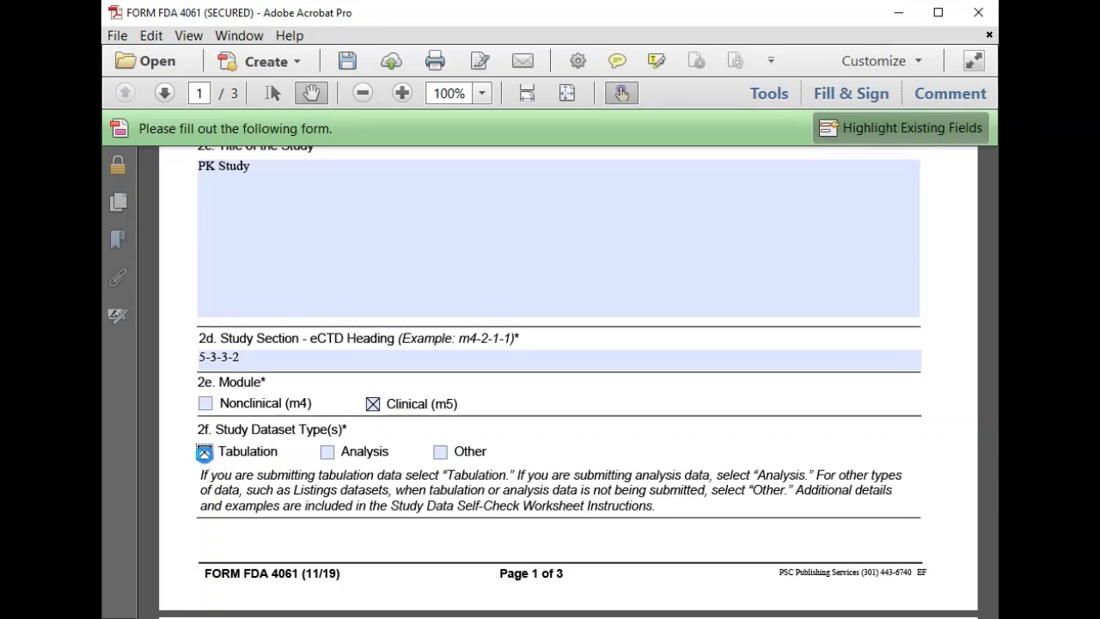
{"action": "left_click", "coordinate": [326, 455]}
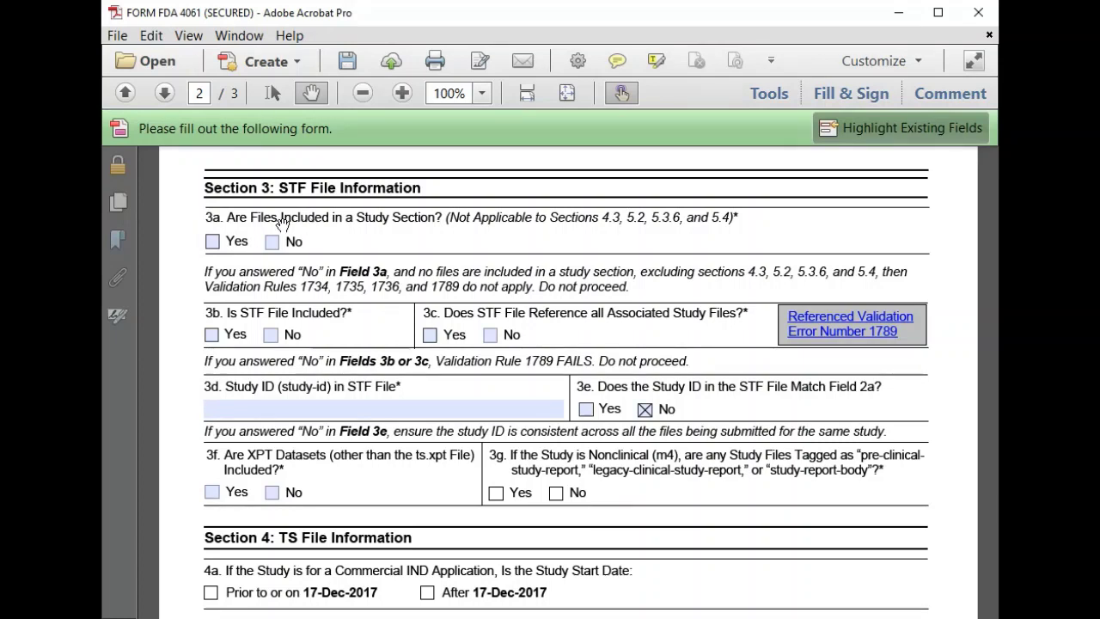
Answer Yes in fields 3a, 3b and 3c on study section files, STF file inclusion and STF references.
{"action": "left_click", "coordinate": [212, 242]}
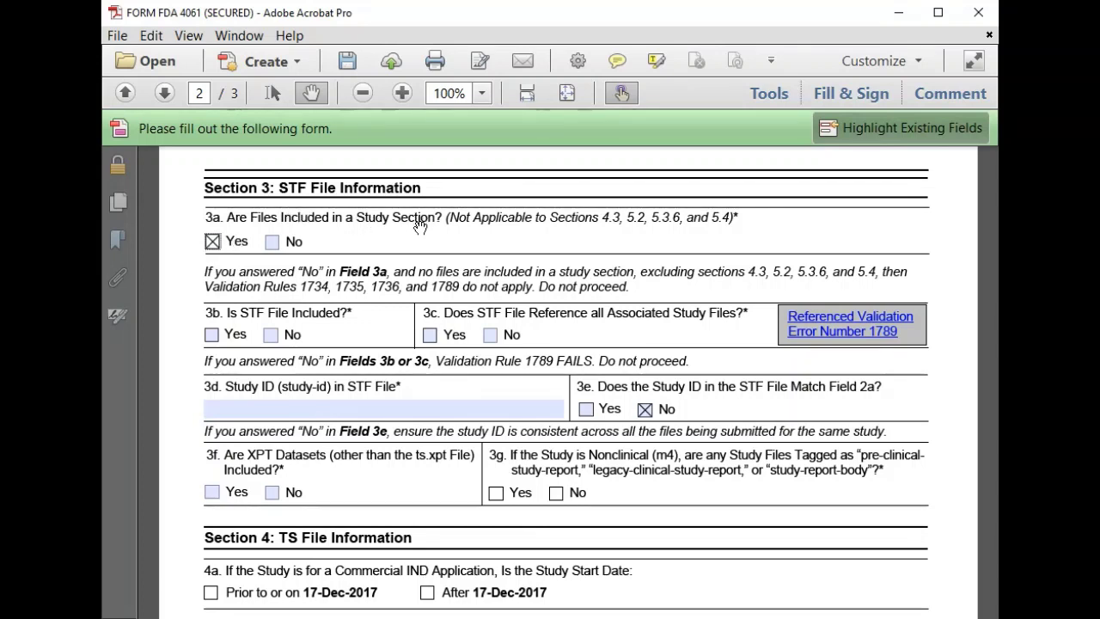
{"action": "left_click", "coordinate": [211, 335]}
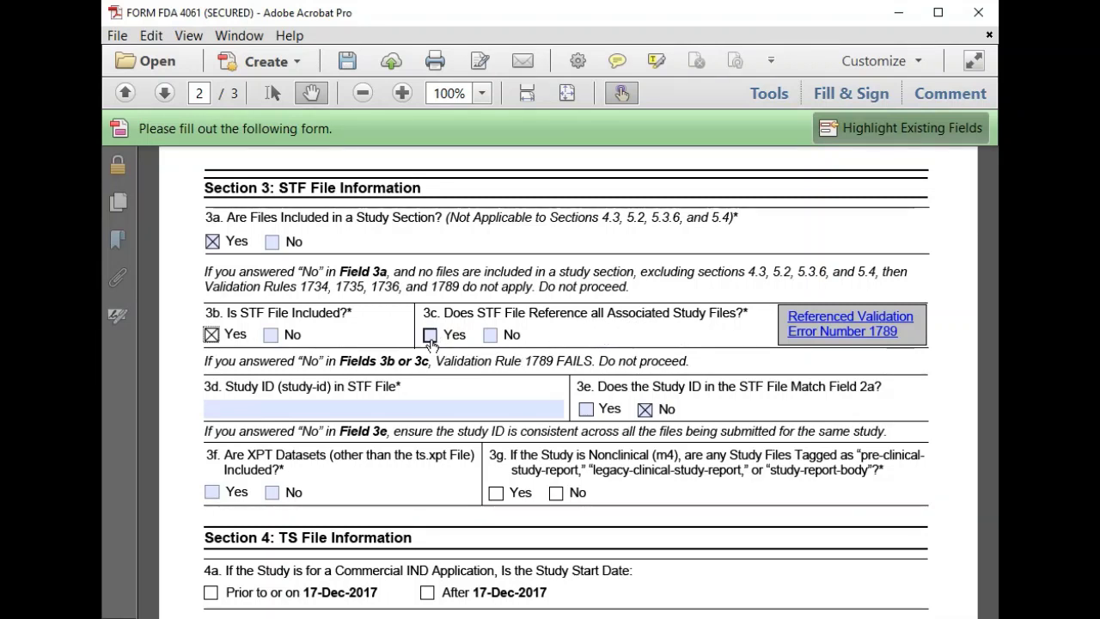
{"action": "left_click", "coordinate": [430, 336]}
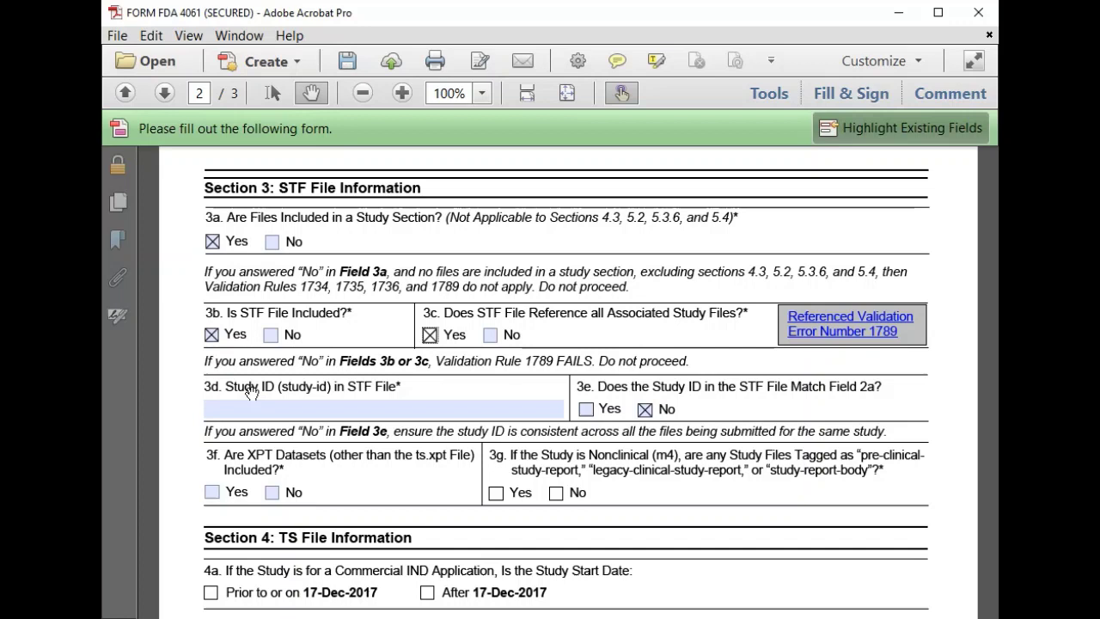
Enter xyz-123 as the study ID in the STF file (3d) and answer Yes to included XPT datasets (3f).
{"action": "left_click", "coordinate": [264, 410]}
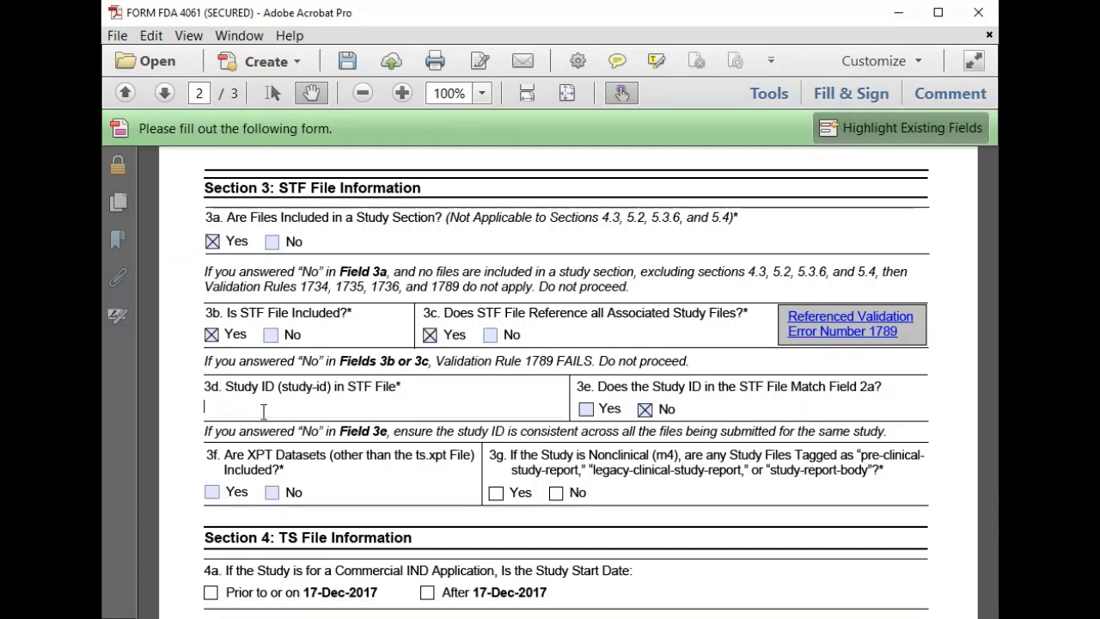
{"action": "type", "text": "xyz"}
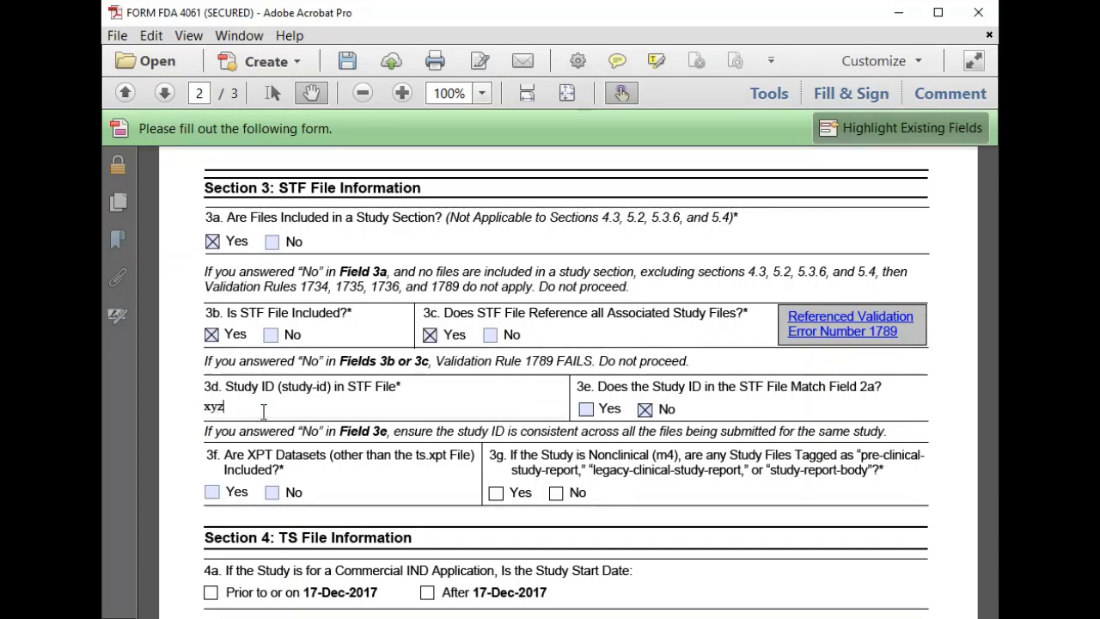
{"action": "type", "text": "-123"}
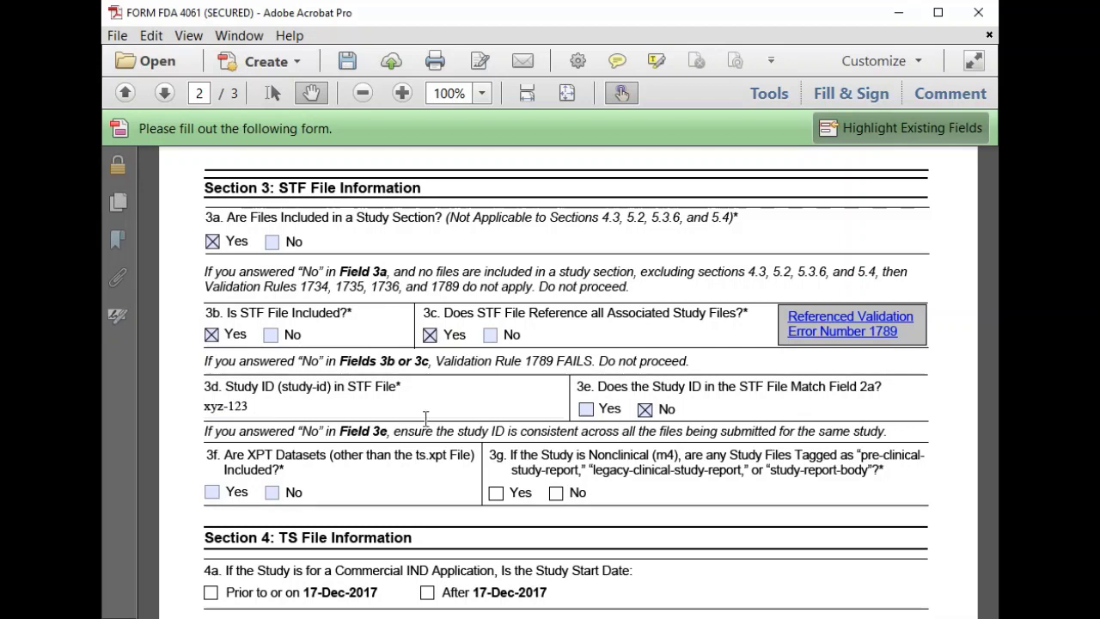
{"action": "left_click", "coordinate": [612, 432]}
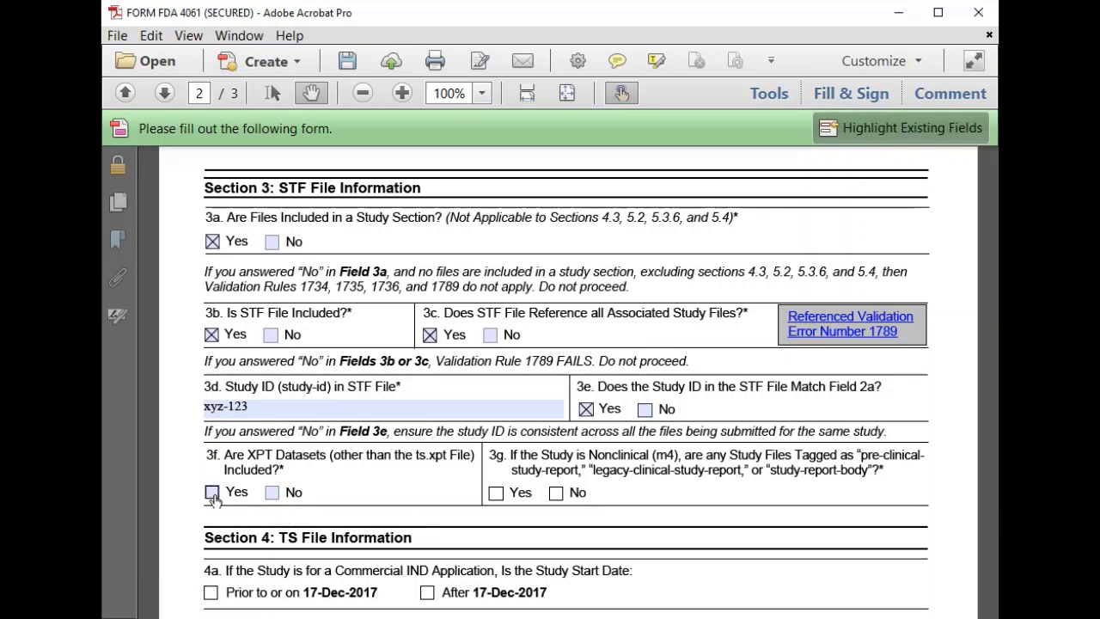
{"action": "left_click", "coordinate": [211, 492]}
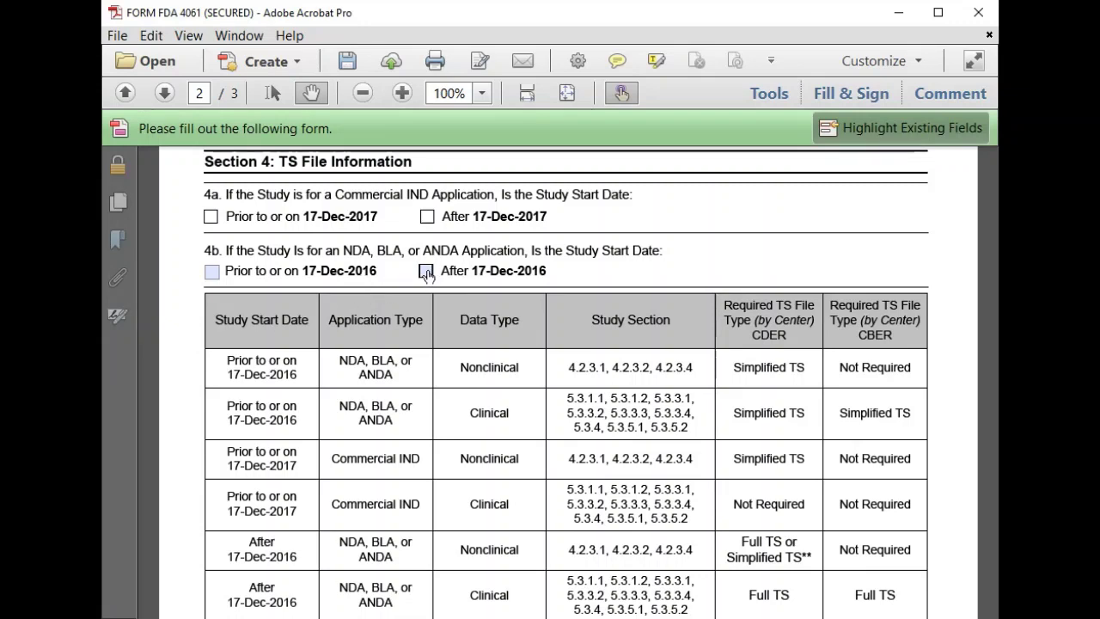
Mark the study start date as After 17-Dec-2016 in 4b, and answer Yes to TS file required (4c) and included (4d).
{"action": "left_click", "coordinate": [426, 272]}
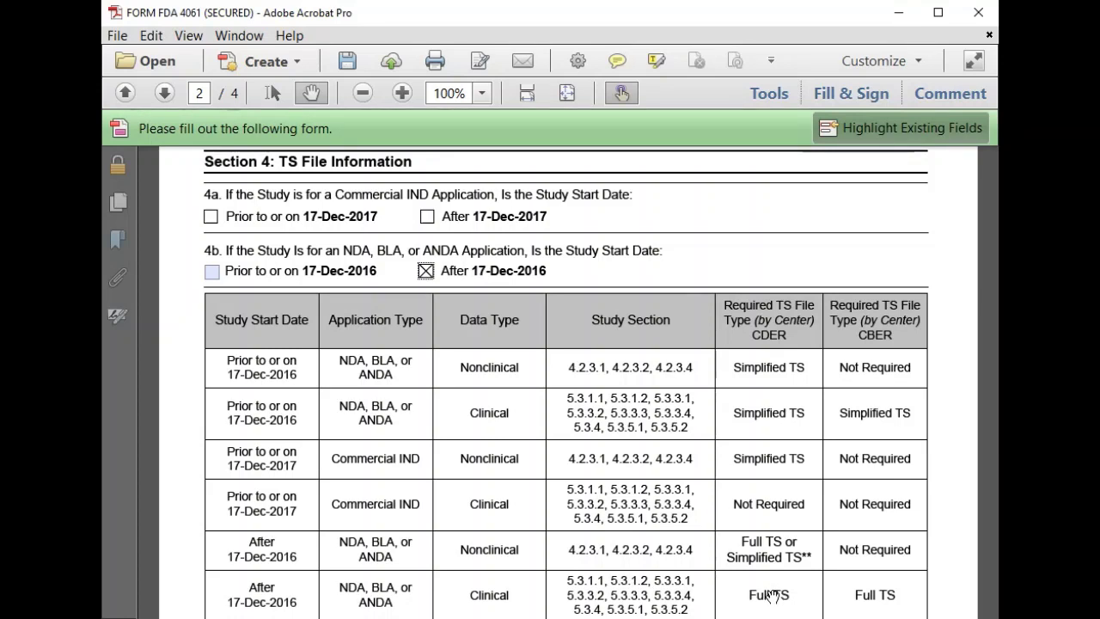
{"action": "left_click_drag", "start_coordinate": [773, 592], "coordinate": [768, 216]}
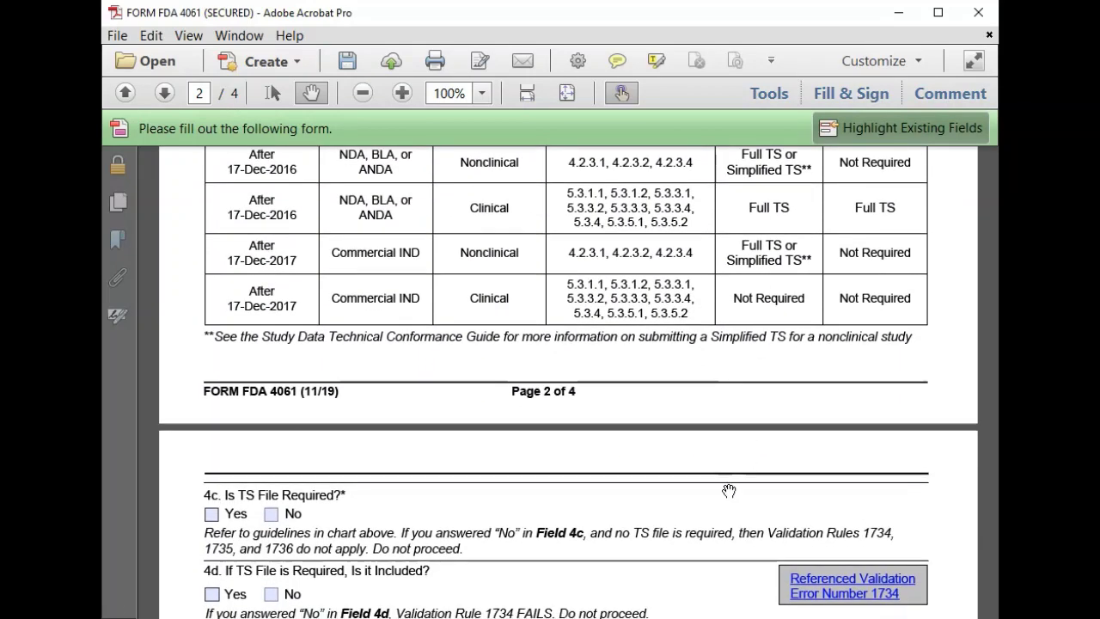
{"action": "left_click_drag", "start_coordinate": [726, 490], "coordinate": [739, 343]}
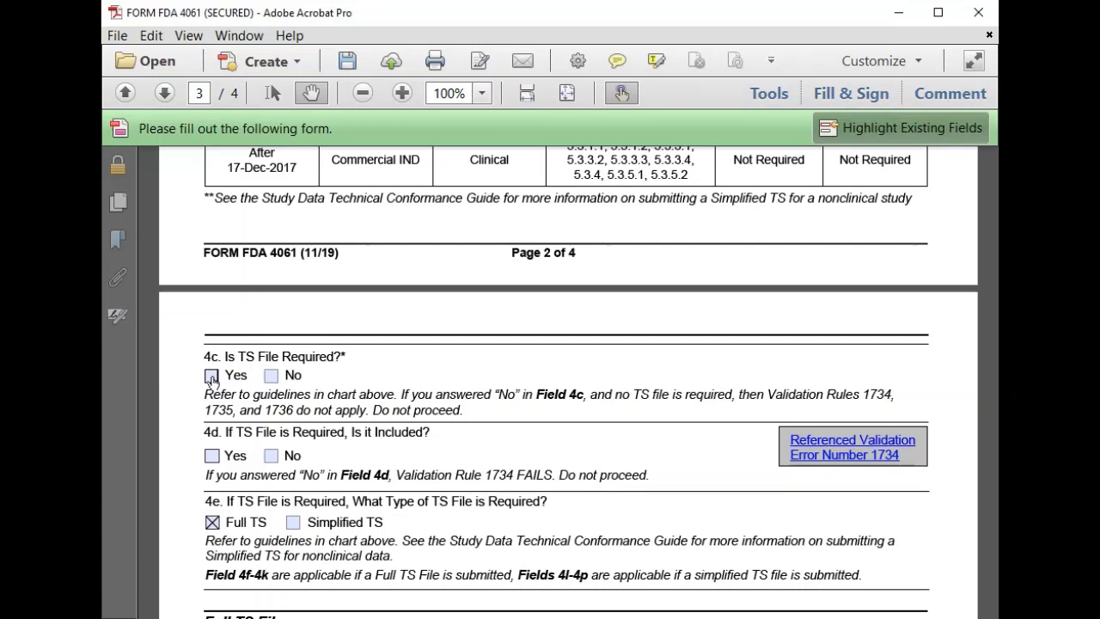
{"action": "left_click", "coordinate": [210, 378]}
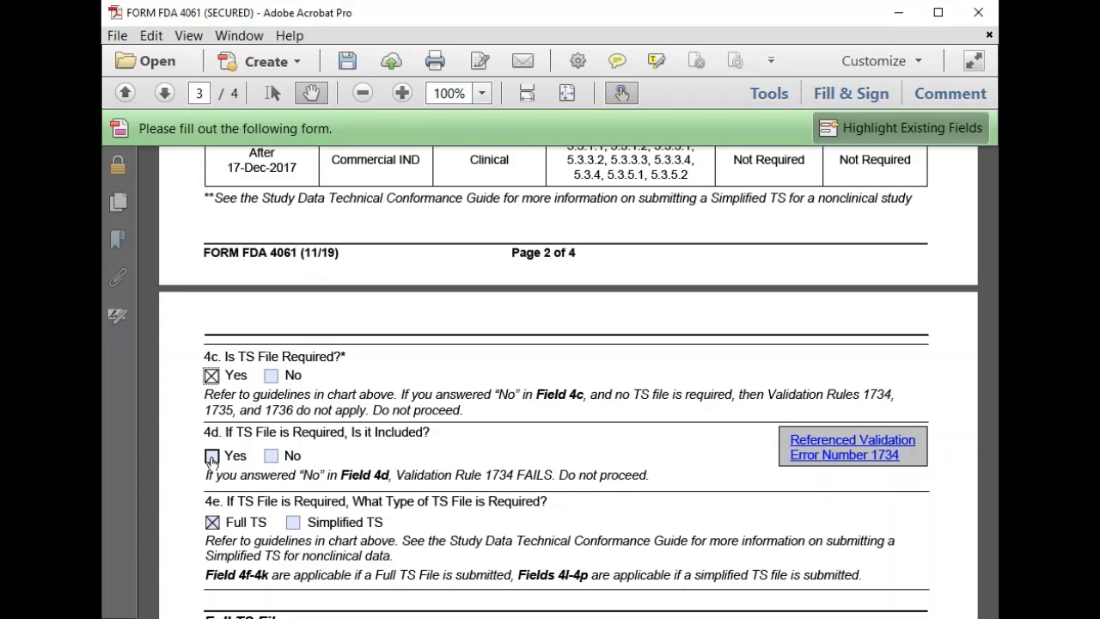
{"action": "left_click", "coordinate": [211, 457]}
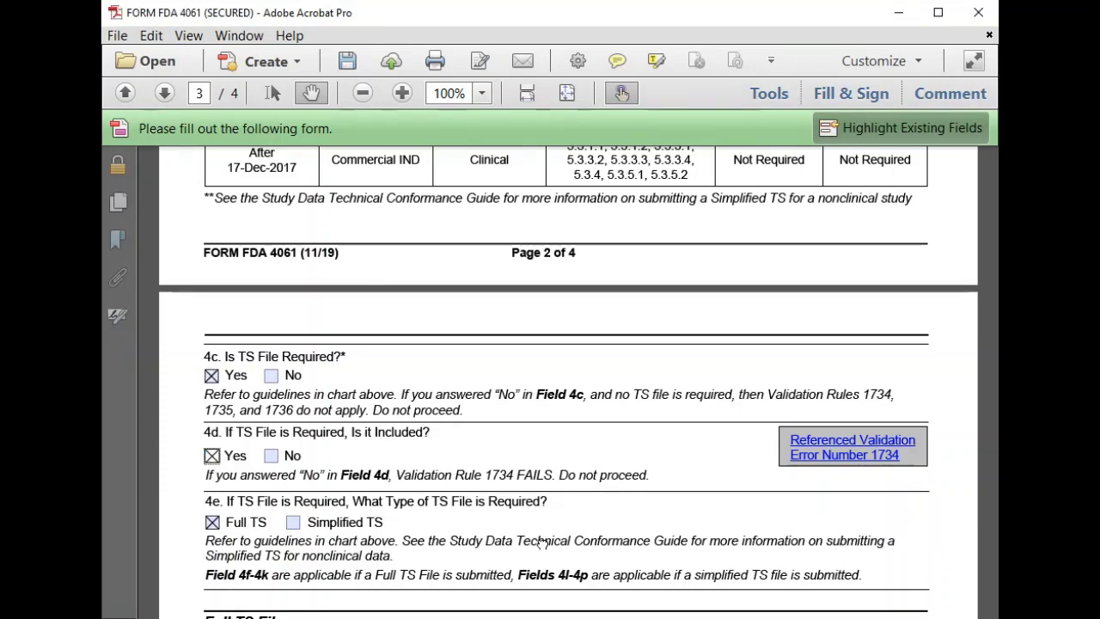
Enter xyz-123 as the study ID in the TS file (4f) and answer Yes to matching STF and TS study IDs (4g).
{"action": "scroll", "coordinate": [541, 541], "scroll_direction": "down", "scroll_amount": 8}
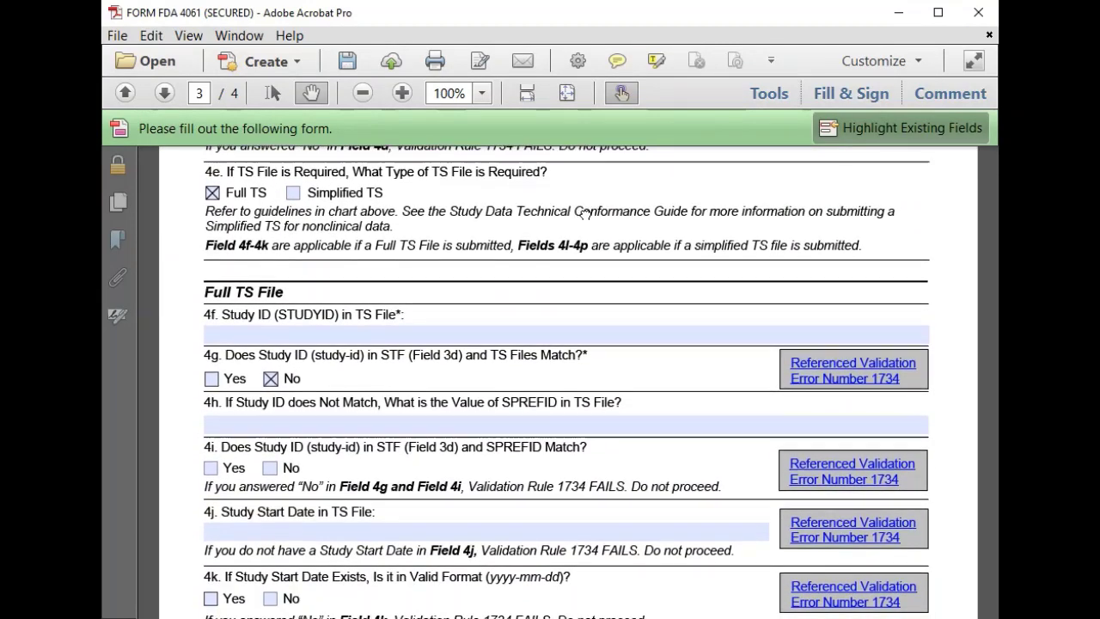
{"action": "left_click_drag", "start_coordinate": [583, 213], "coordinate": [589, 198]}
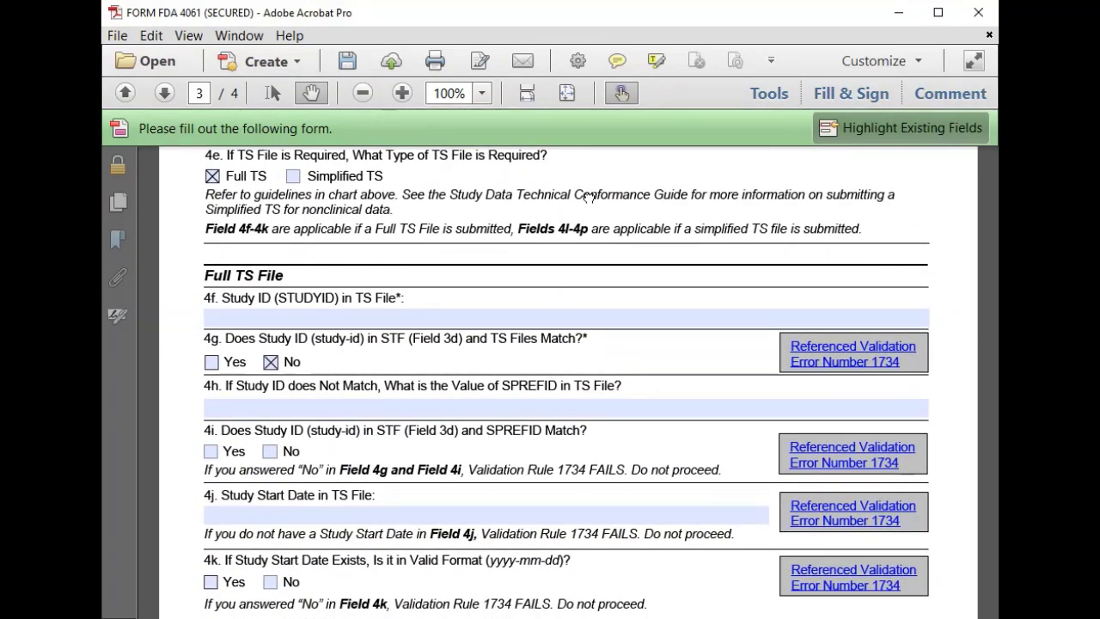
{"action": "scroll", "coordinate": [602, 250], "scroll_direction": "down", "scroll_amount": 1}
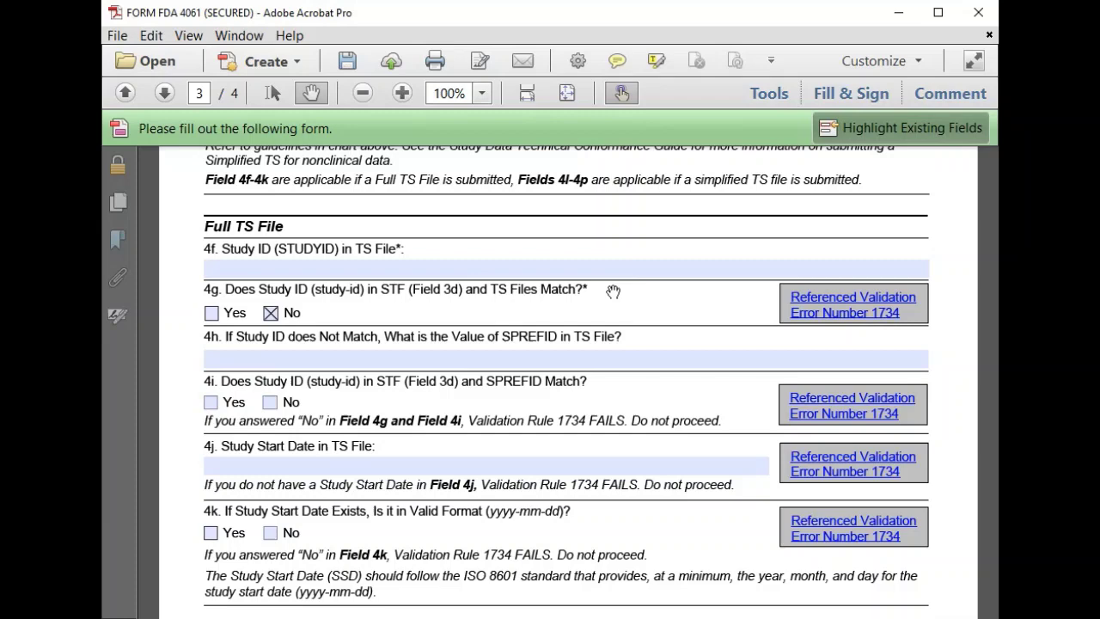
{"action": "left_click_drag", "start_coordinate": [612, 292], "coordinate": [611, 232]}
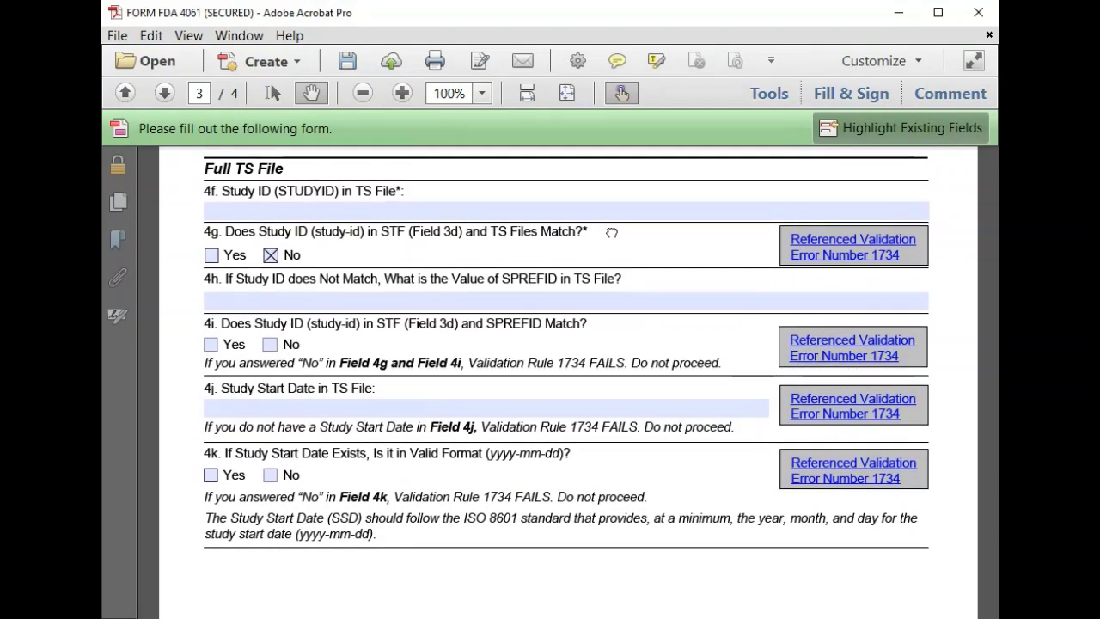
{"action": "left_click", "coordinate": [362, 212]}
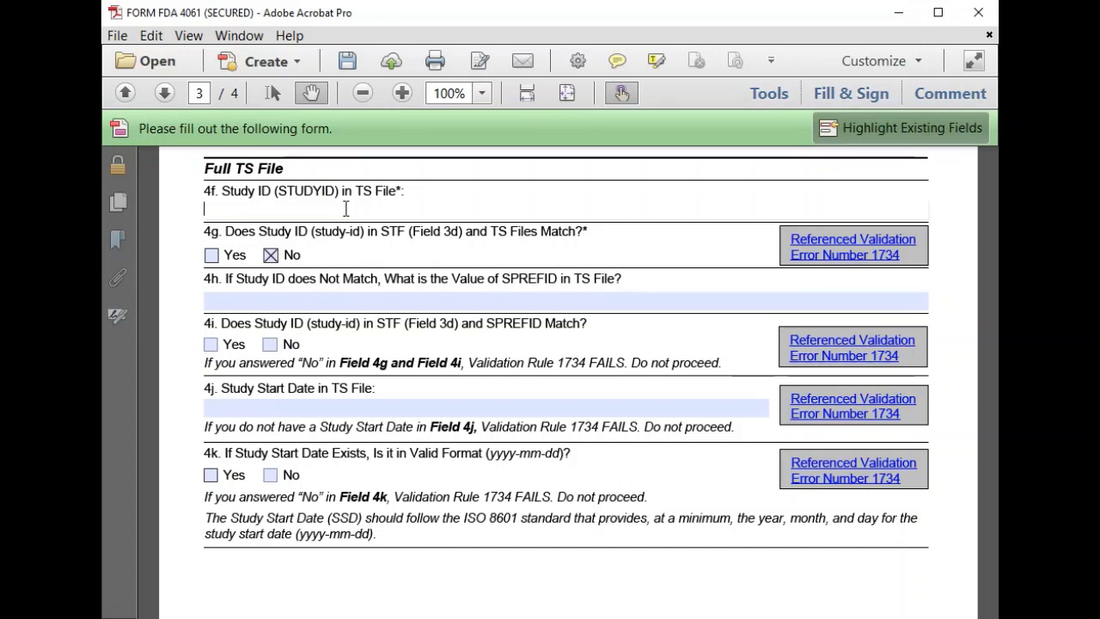
{"action": "type", "text": "xyz-123"}
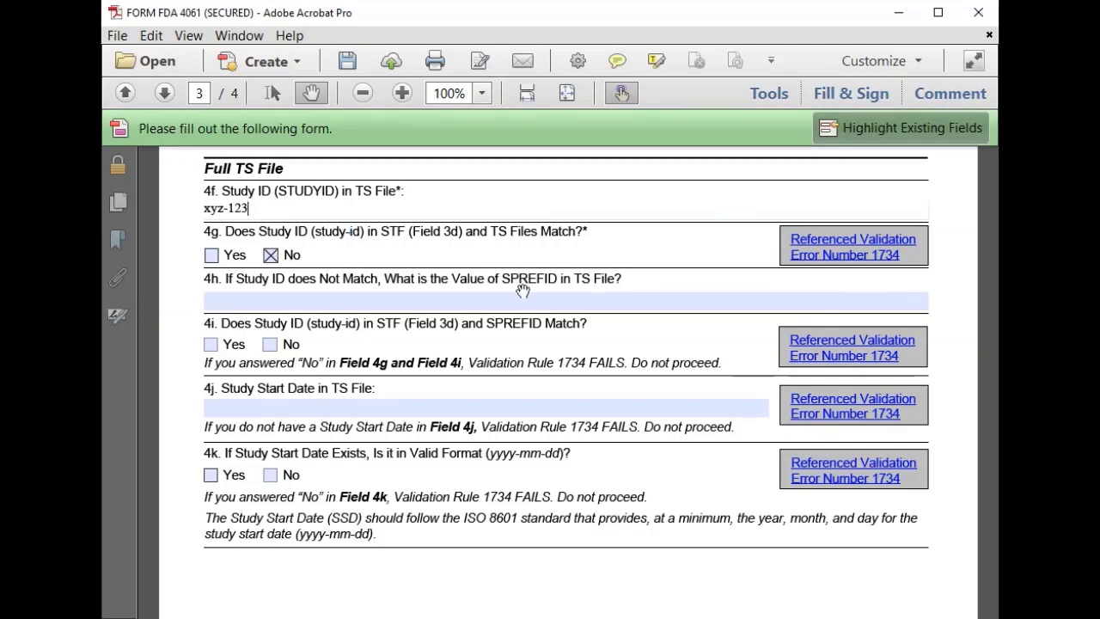
{"action": "left_click", "coordinate": [212, 254]}
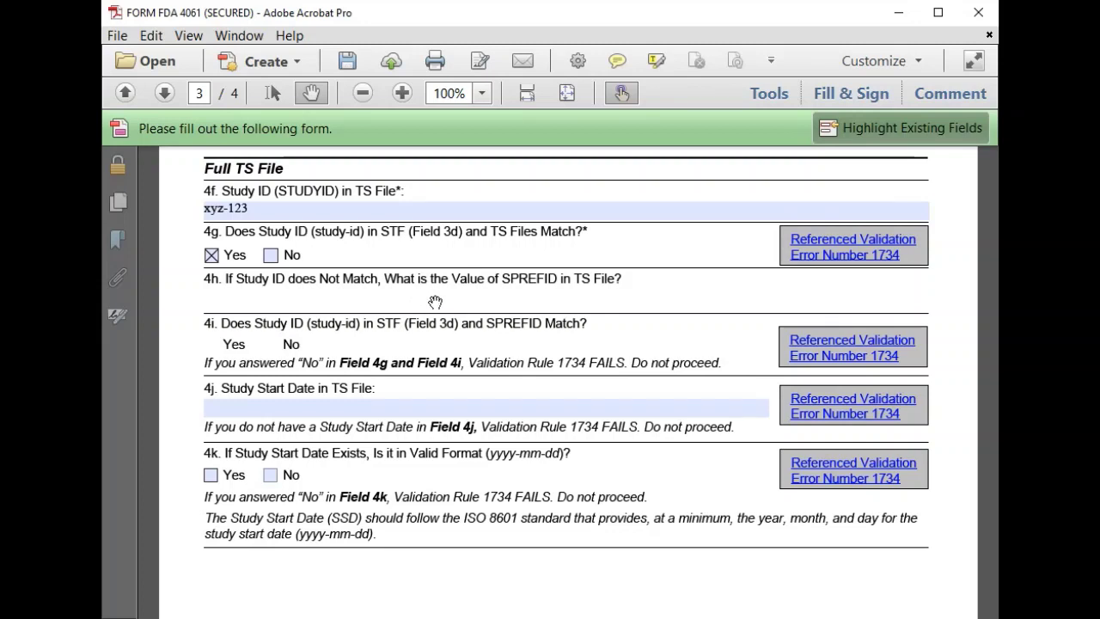
Enter 2019-07-01 as the study start date in the TS file (4j) and answer Yes to valid date format (4k).
{"action": "left_click_drag", "start_coordinate": [435, 302], "coordinate": [470, 305]}
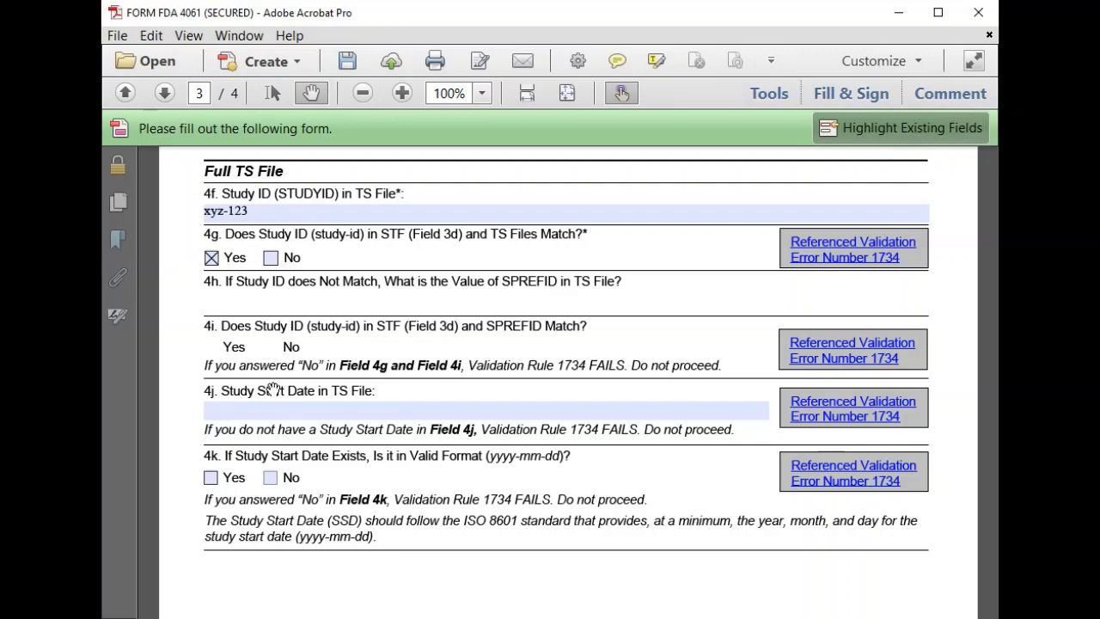
{"action": "left_click", "coordinate": [258, 412]}
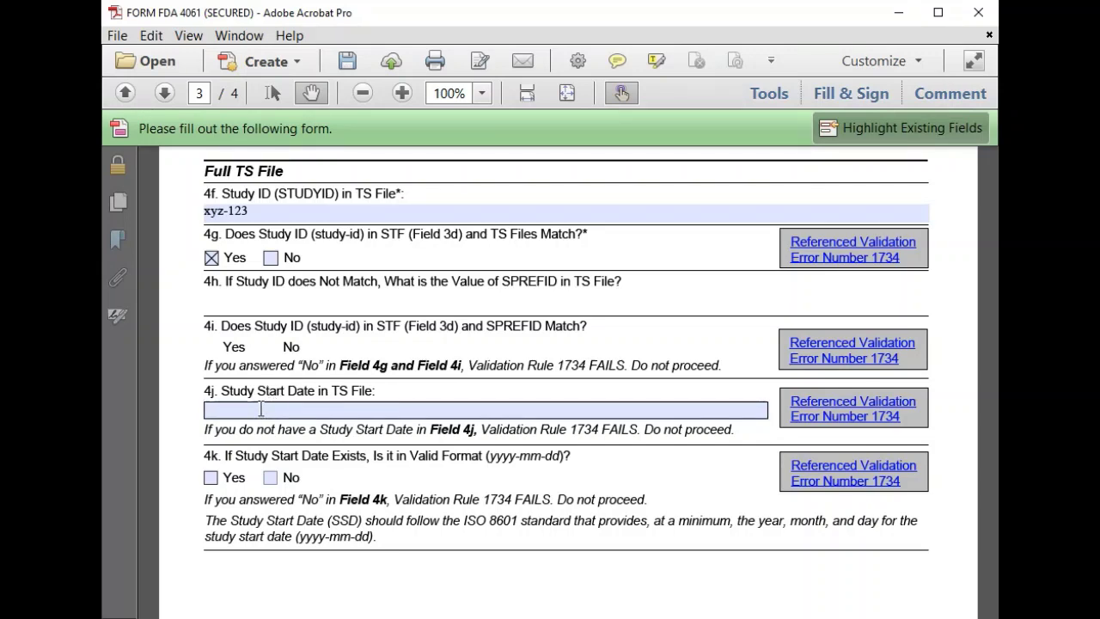
{"action": "left_click", "coordinate": [221, 409]}
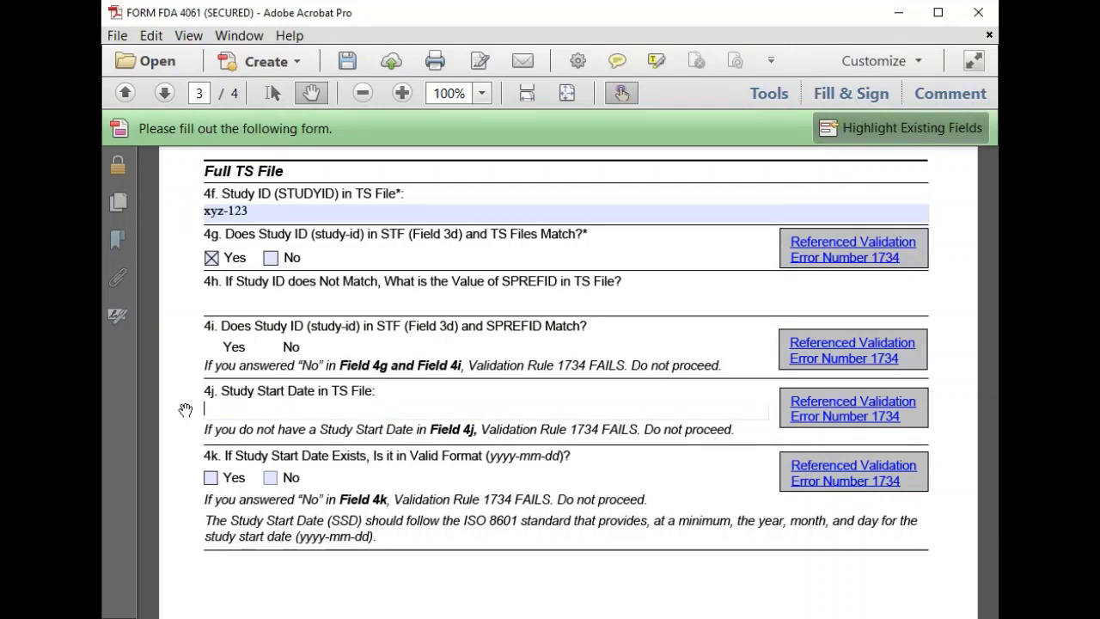
{"action": "type", "text": "2019"}
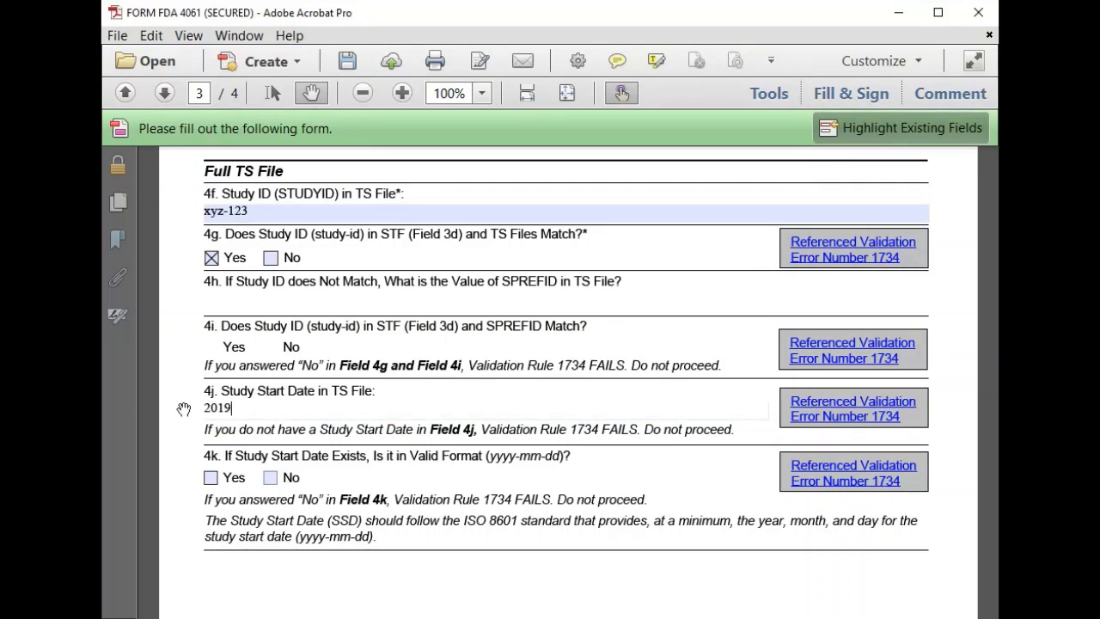
{"action": "type", "text": "-07-01"}
{"action": "left_click", "coordinate": [178, 460]}
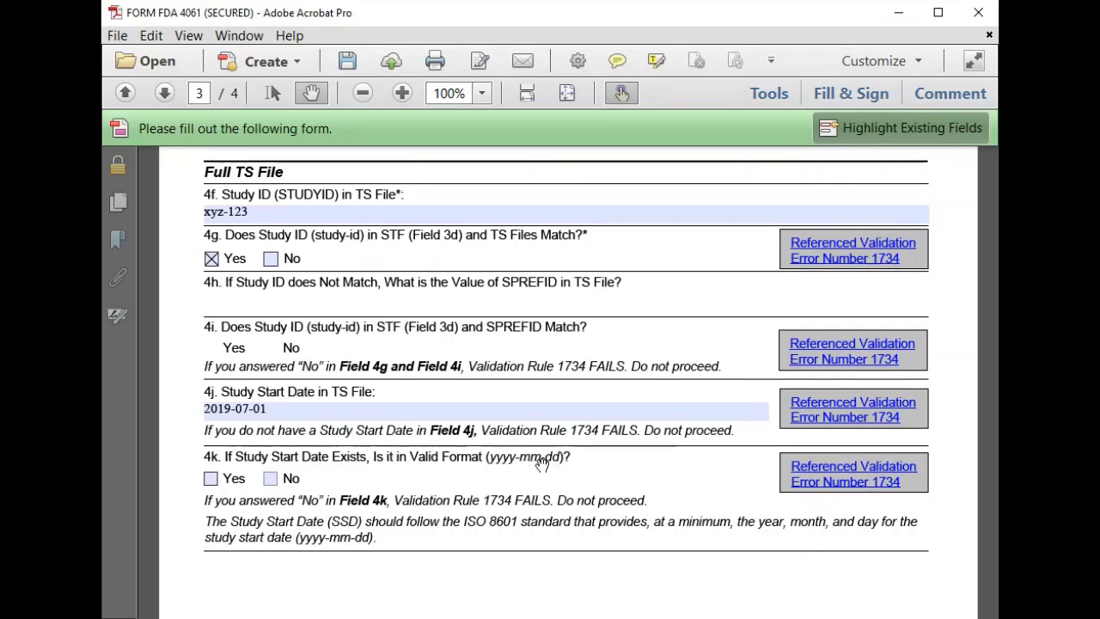
{"action": "left_click", "coordinate": [210, 479]}
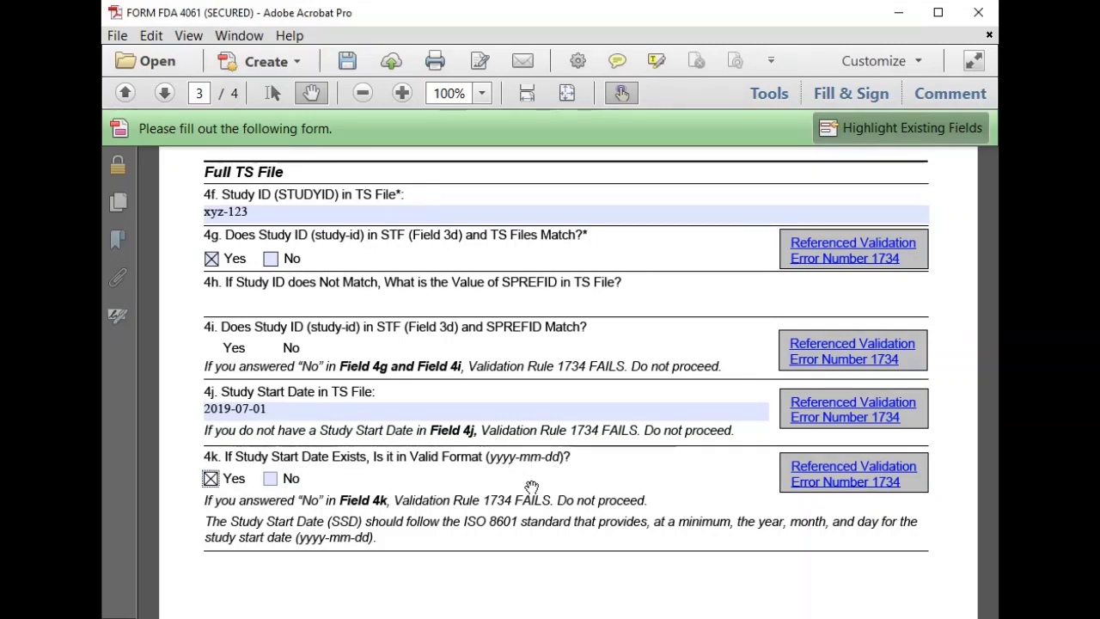
Answer Yes in field 5a on whether standardized datasets are required.
{"action": "scroll", "coordinate": [532, 491], "scroll_direction": "down", "scroll_amount": 3}
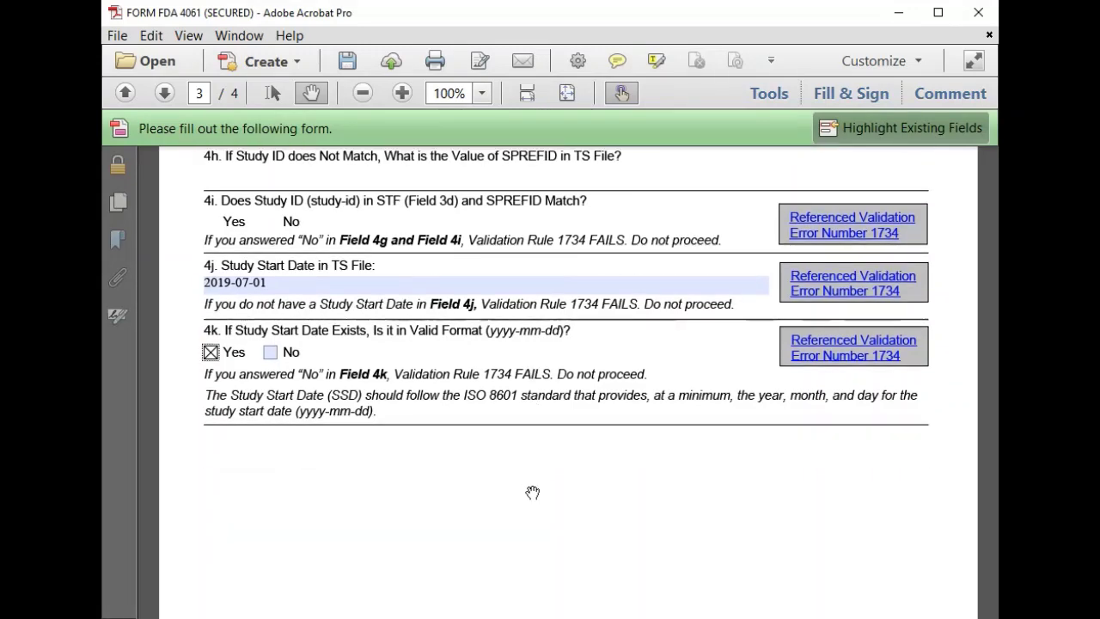
{"action": "scroll", "coordinate": [532, 492], "scroll_direction": "down", "scroll_amount": 6}
{"action": "scroll", "coordinate": [533, 491], "scroll_direction": "down", "scroll_amount": 2}
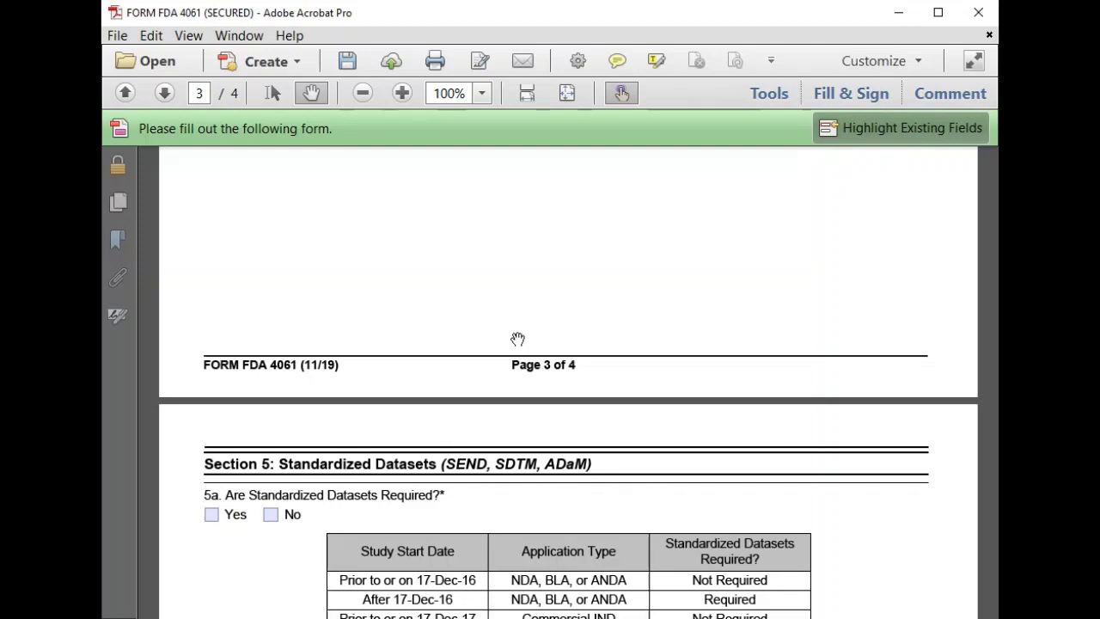
{"action": "scroll", "coordinate": [517, 339], "scroll_direction": "up", "scroll_amount": 8}
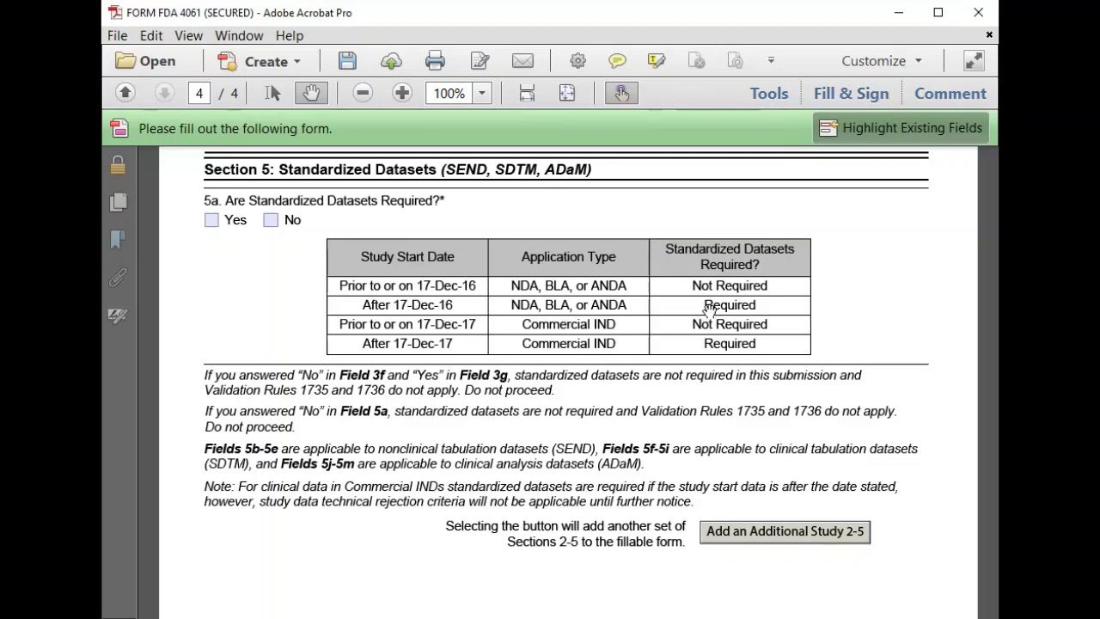
{"action": "left_click", "coordinate": [211, 221]}
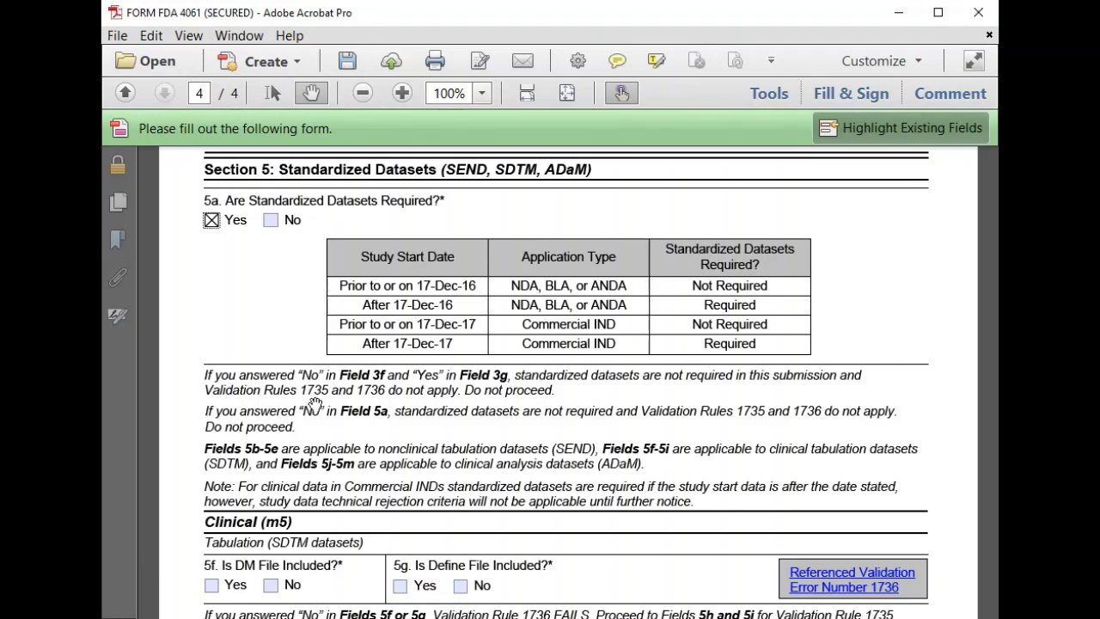
Answer Yes in the SDTM tabulation fields 5f to 5i on the DM file, define file and their STF file-tags.
{"action": "scroll", "coordinate": [555, 460], "scroll_direction": "down", "scroll_amount": 2}
{"action": "scroll", "coordinate": [555, 460], "scroll_direction": "down", "scroll_amount": 7}
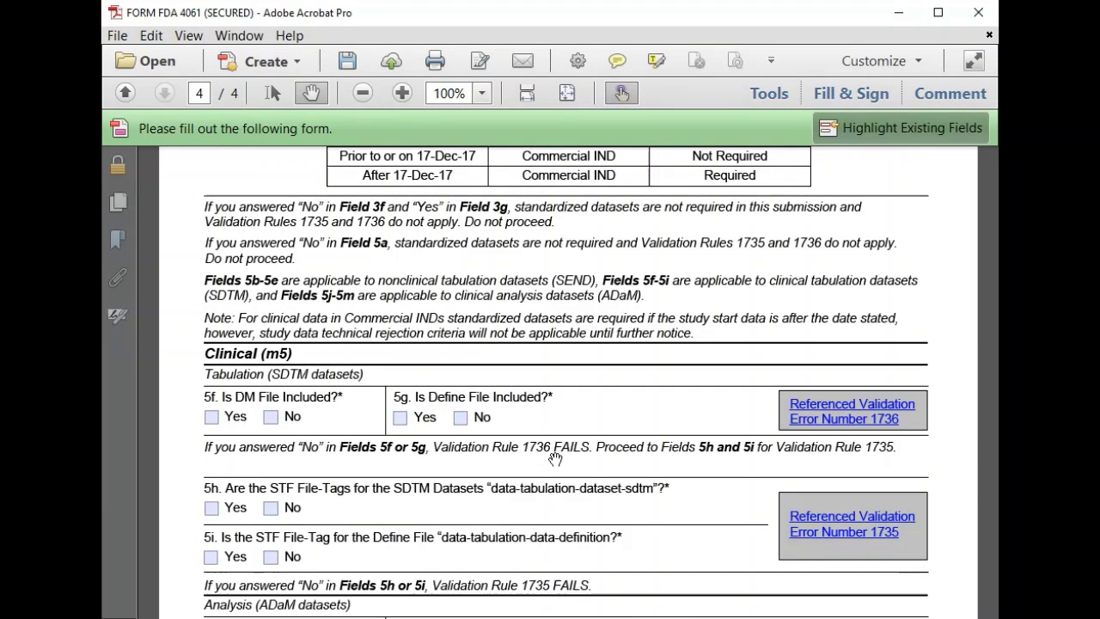
{"action": "scroll", "coordinate": [555, 458], "scroll_direction": "up", "scroll_amount": 1}
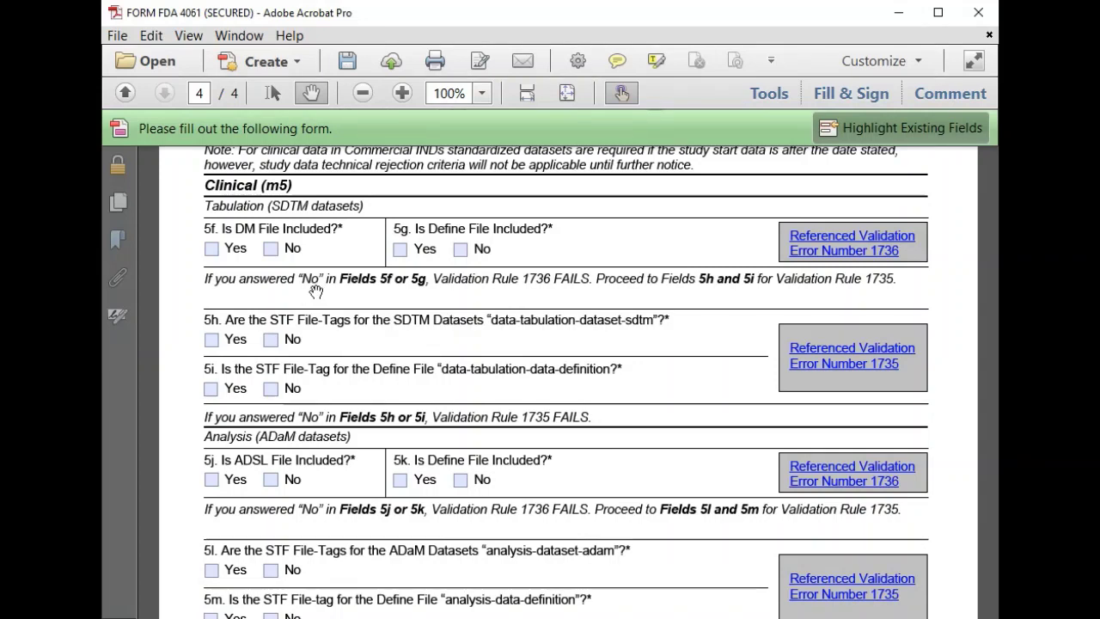
{"action": "left_click", "coordinate": [211, 250]}
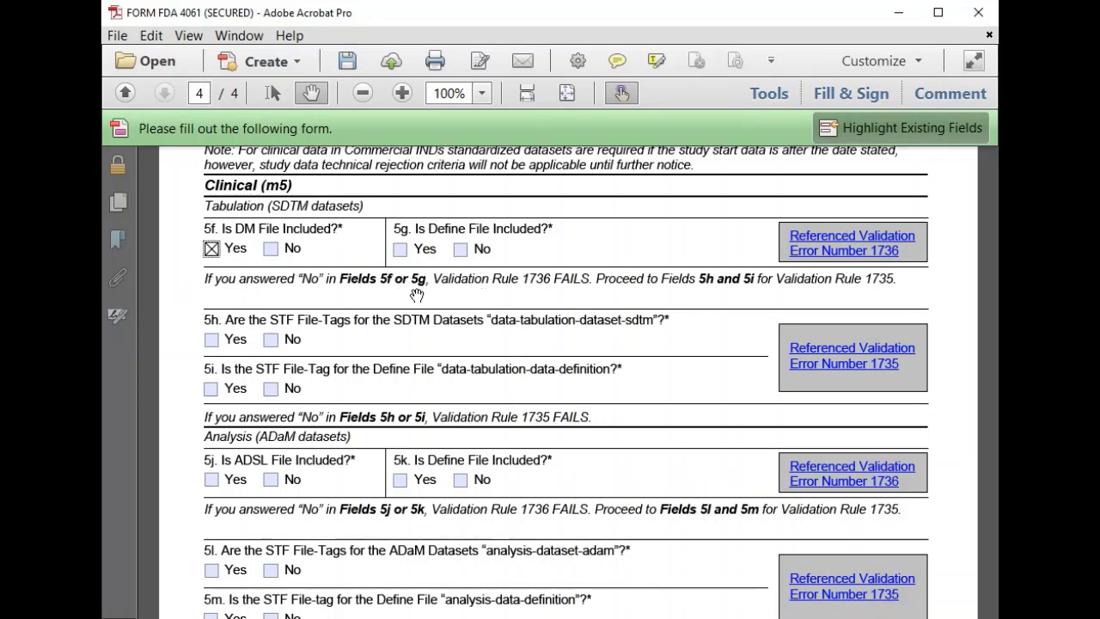
{"action": "left_click", "coordinate": [401, 250]}
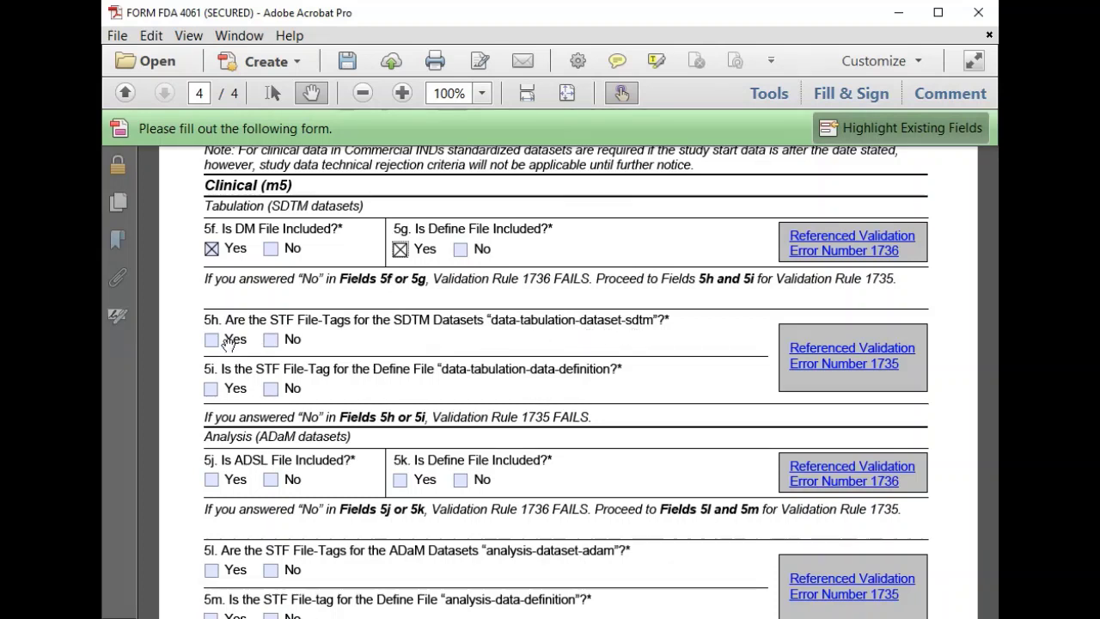
{"action": "left_click", "coordinate": [212, 339]}
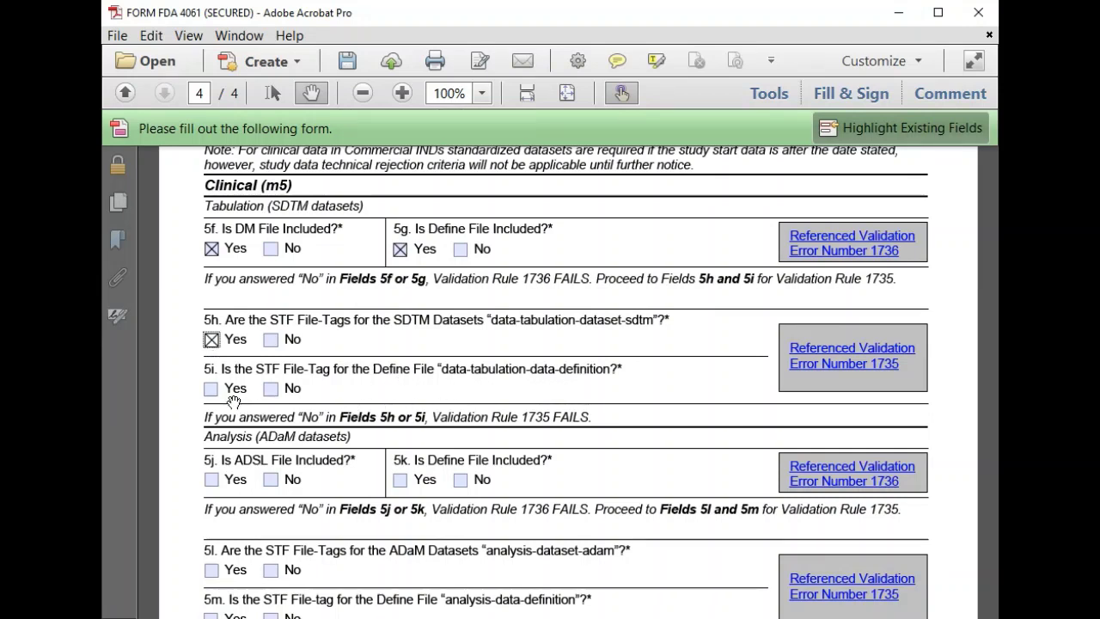
{"action": "left_click", "coordinate": [210, 389]}
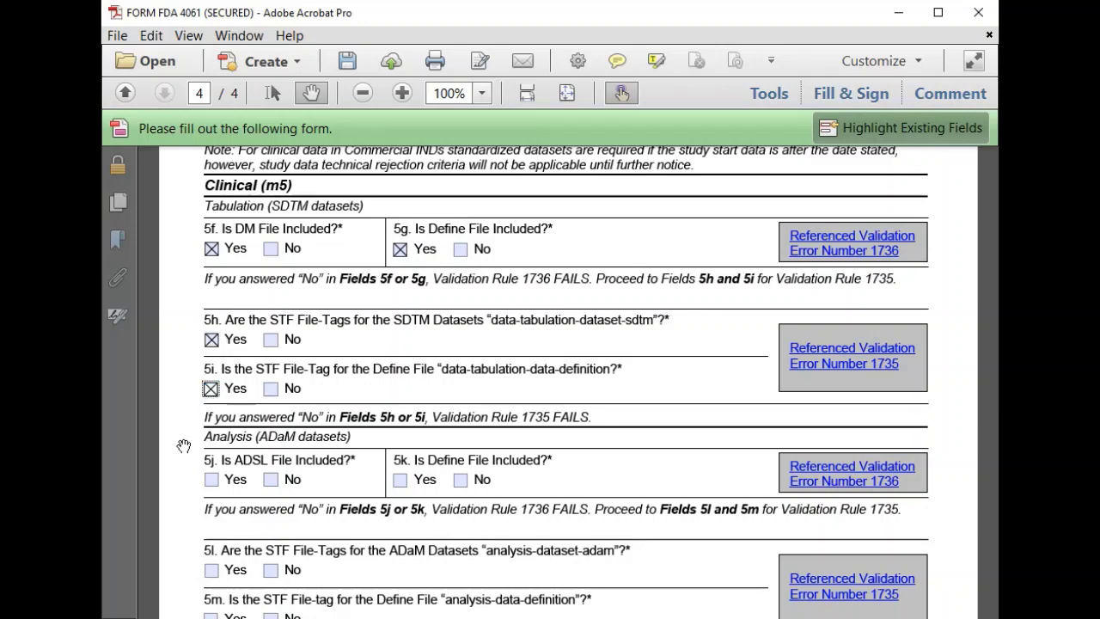
Answer Yes in the ADaM analysis fields 5j to 5m on the ADSL file, define file and their STF file-tags.
{"action": "scroll", "coordinate": [184, 443], "scroll_direction": "down", "scroll_amount": 3}
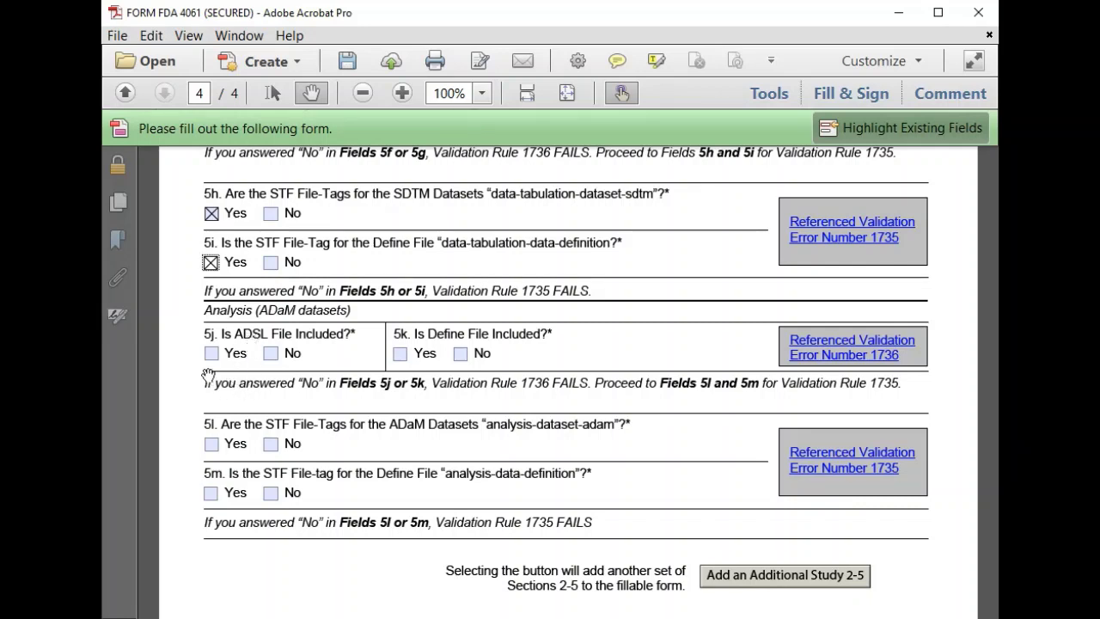
{"action": "left_click", "coordinate": [212, 355]}
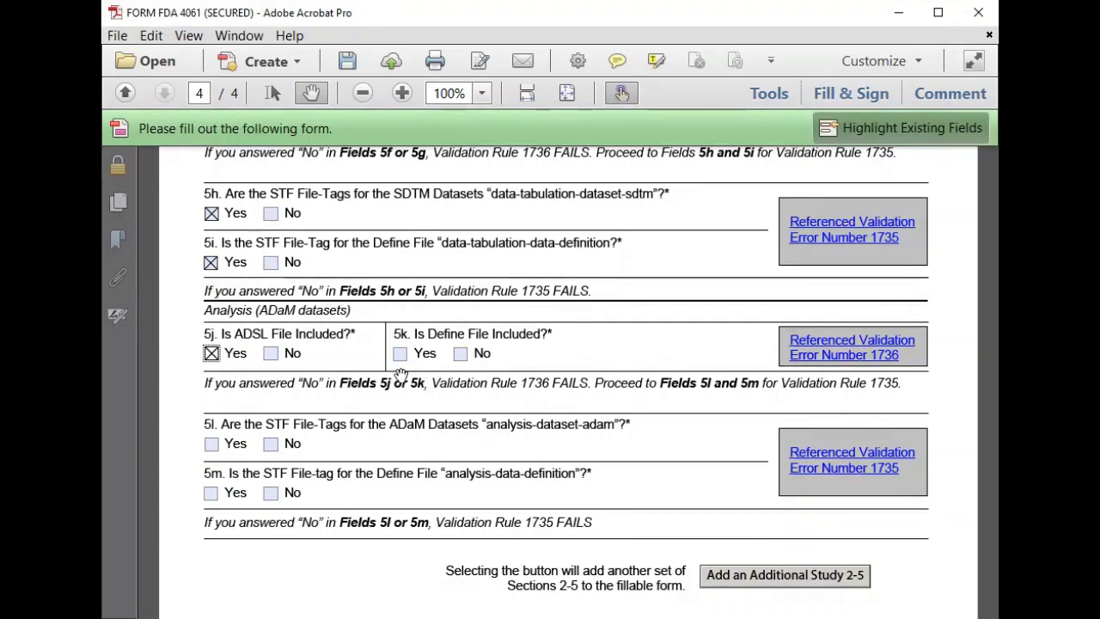
{"action": "left_click", "coordinate": [400, 354]}
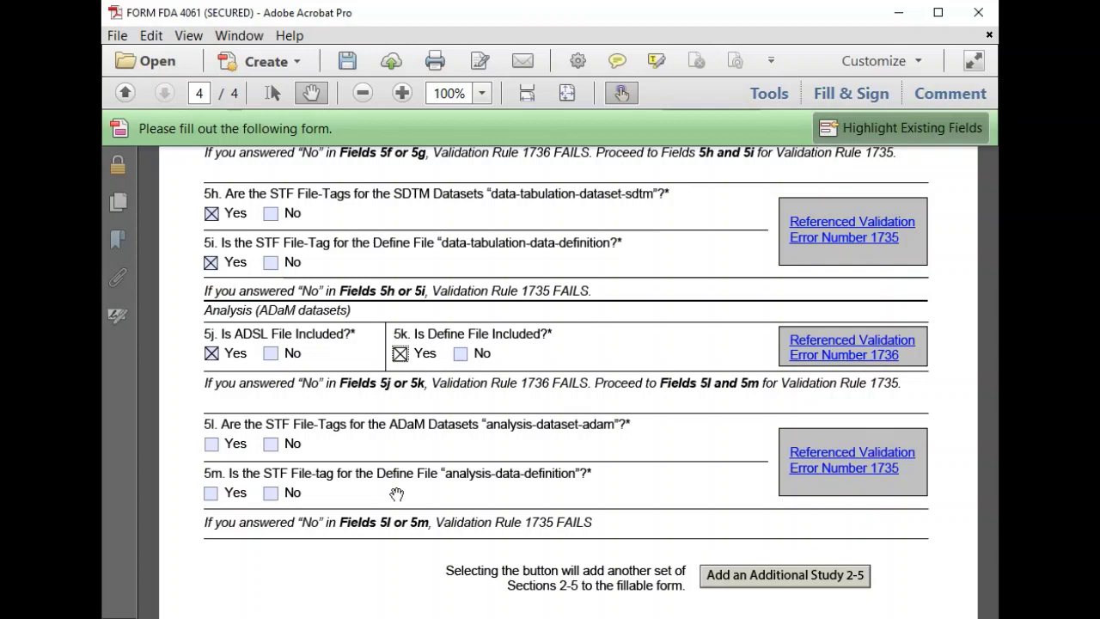
{"action": "left_click", "coordinate": [211, 443]}
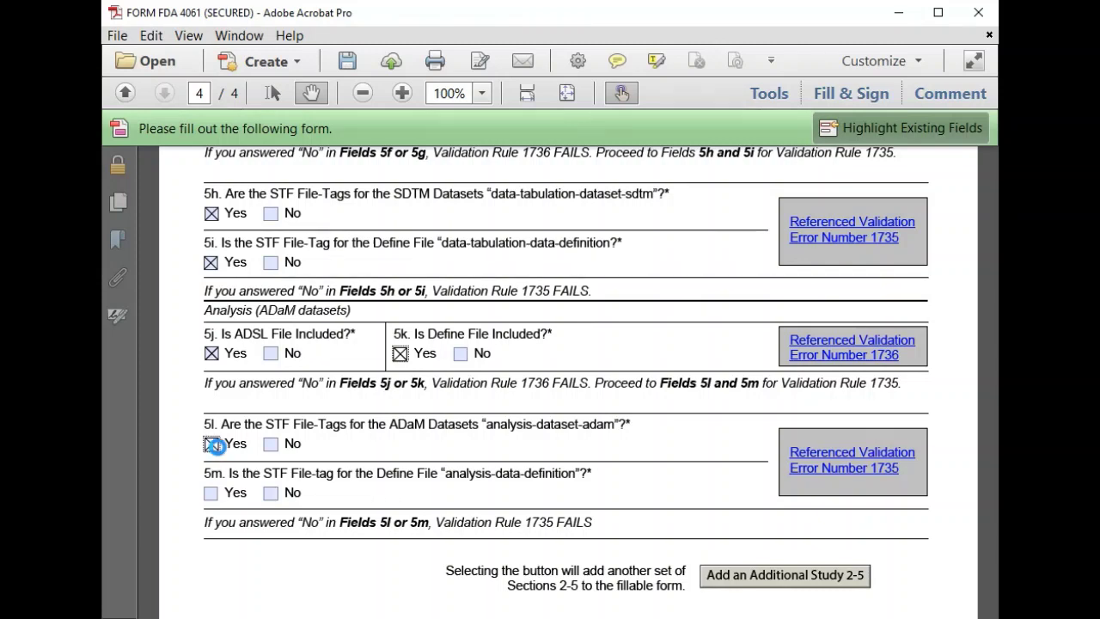
{"action": "left_click", "coordinate": [211, 494]}
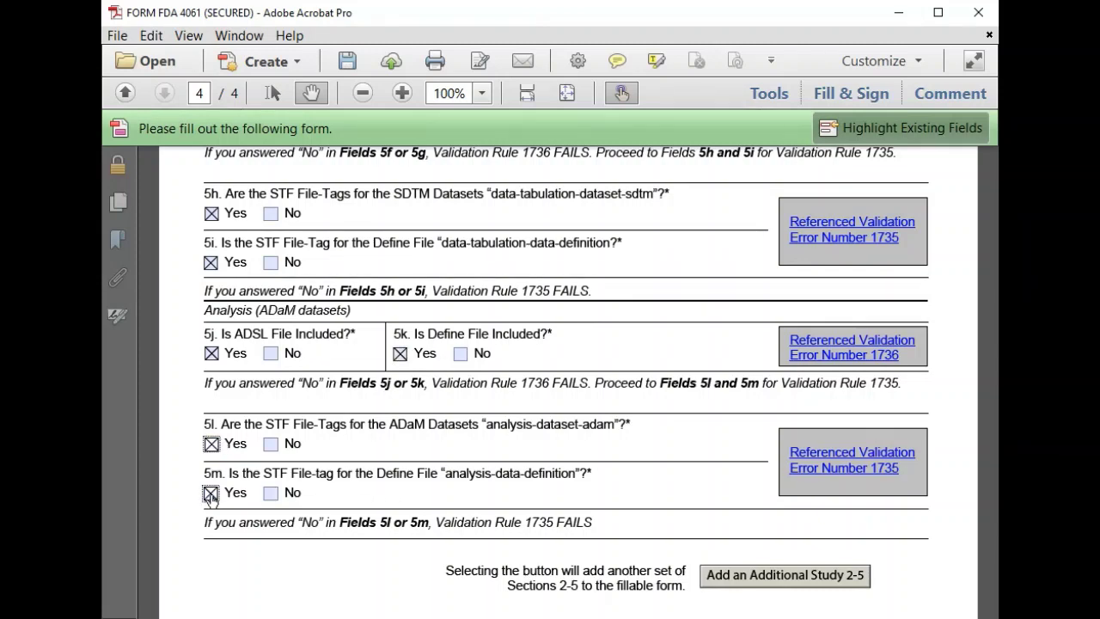
{"action": "scroll", "coordinate": [617, 533], "scroll_direction": "down", "scroll_amount": 2}
{"action": "scroll", "coordinate": [617, 533], "scroll_direction": "down", "scroll_amount": 1}
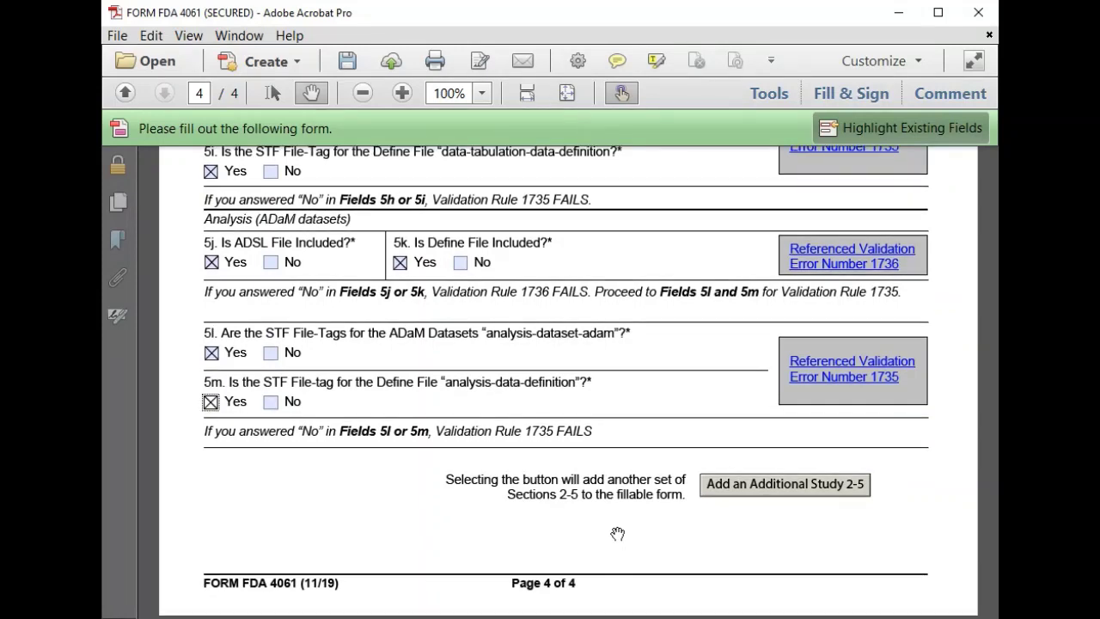